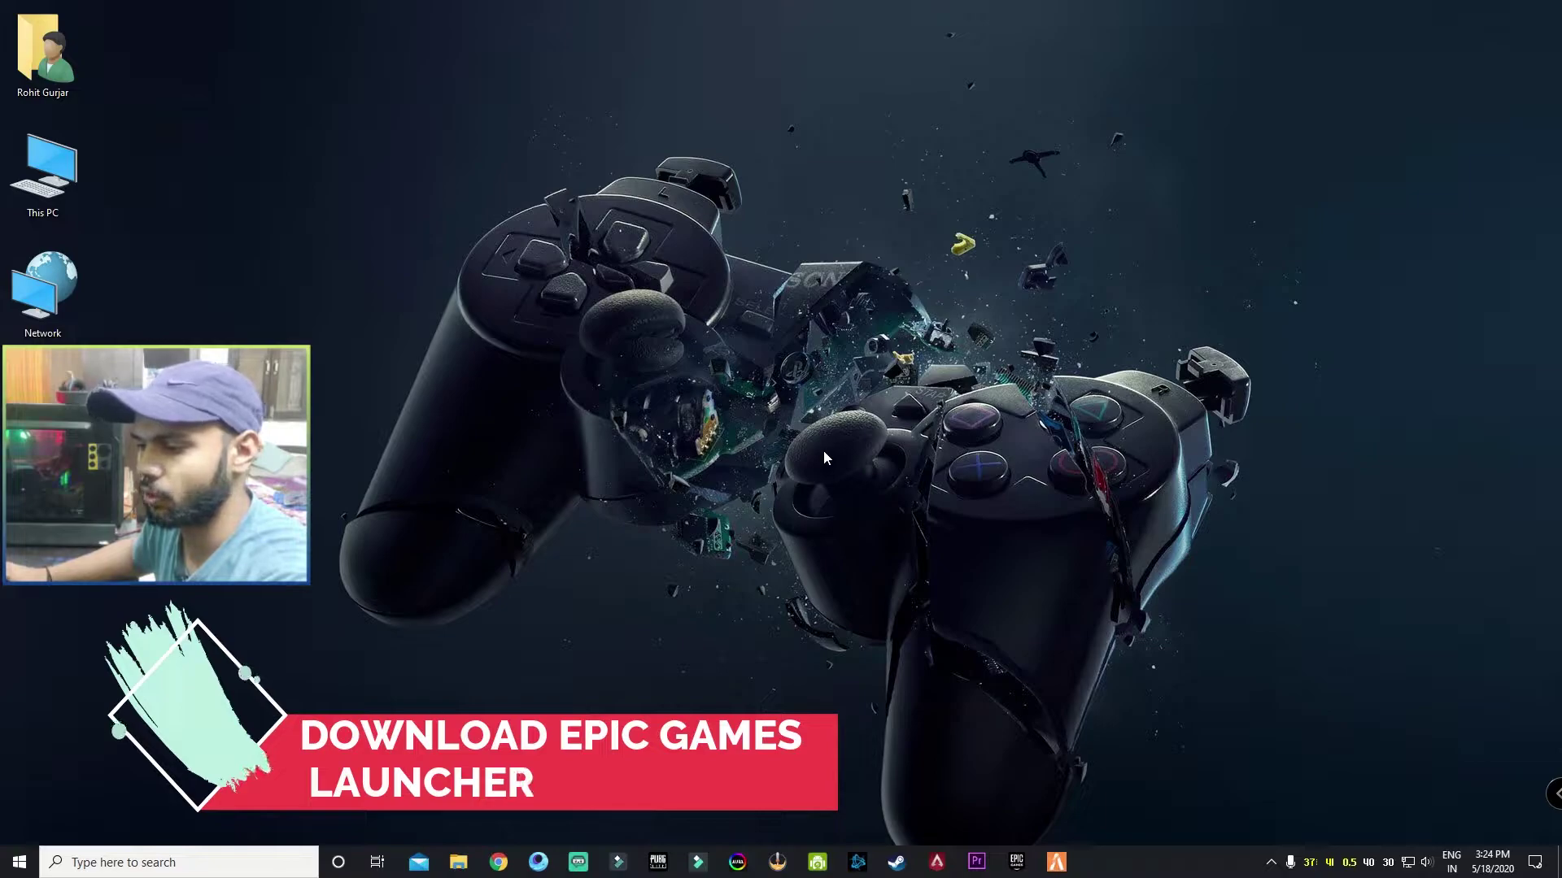
right_click(682, 243)
click(716, 291)
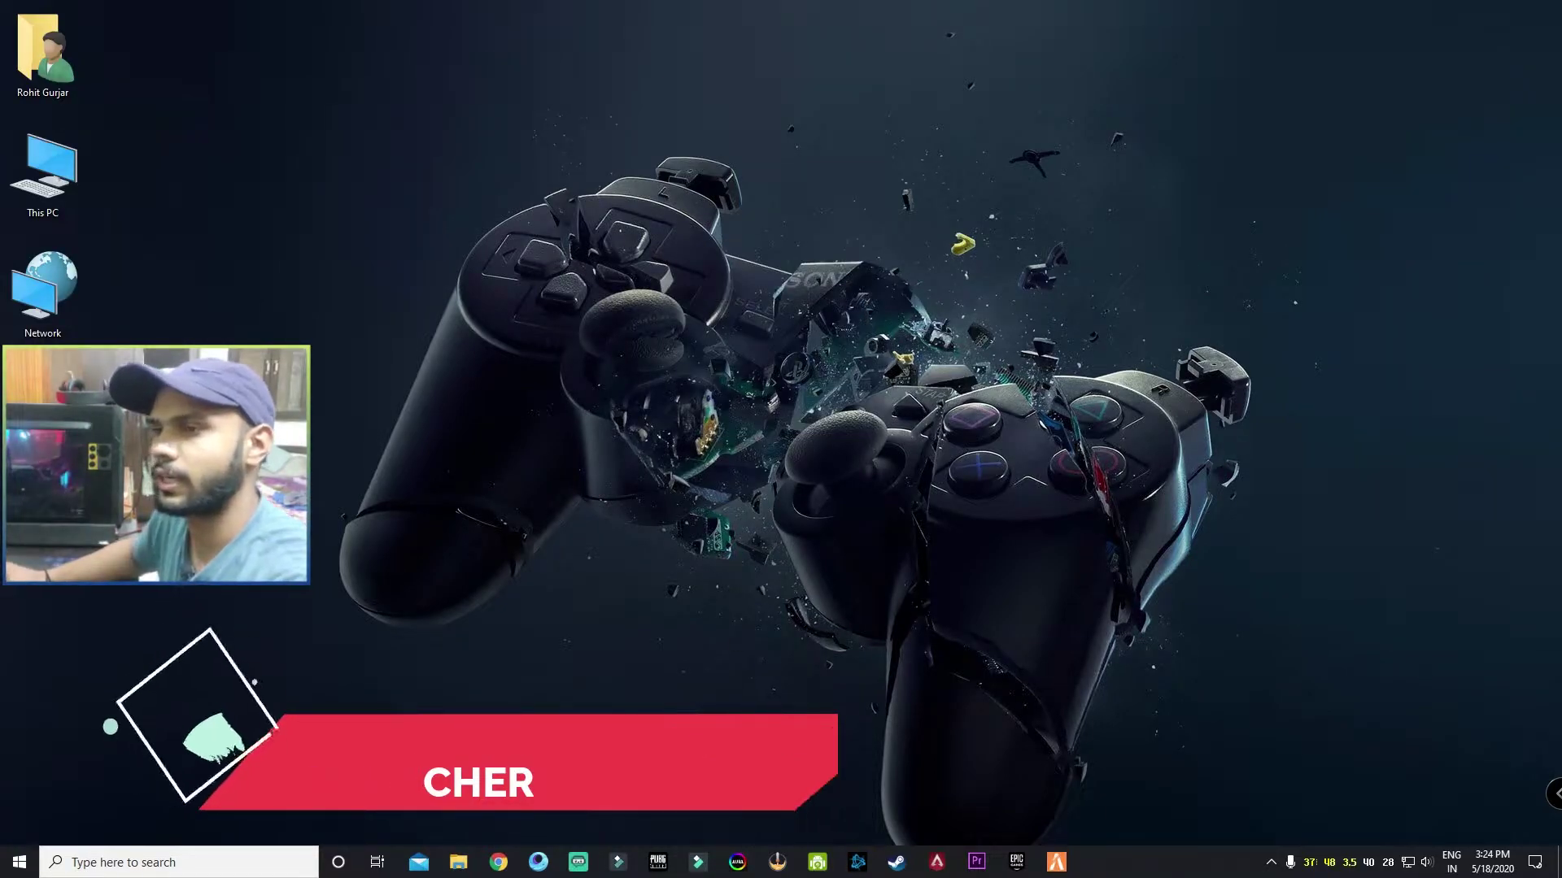
Switch to Chrome, look up the Epic Games Launcher and open its download page on epicgames.com
click(498, 862)
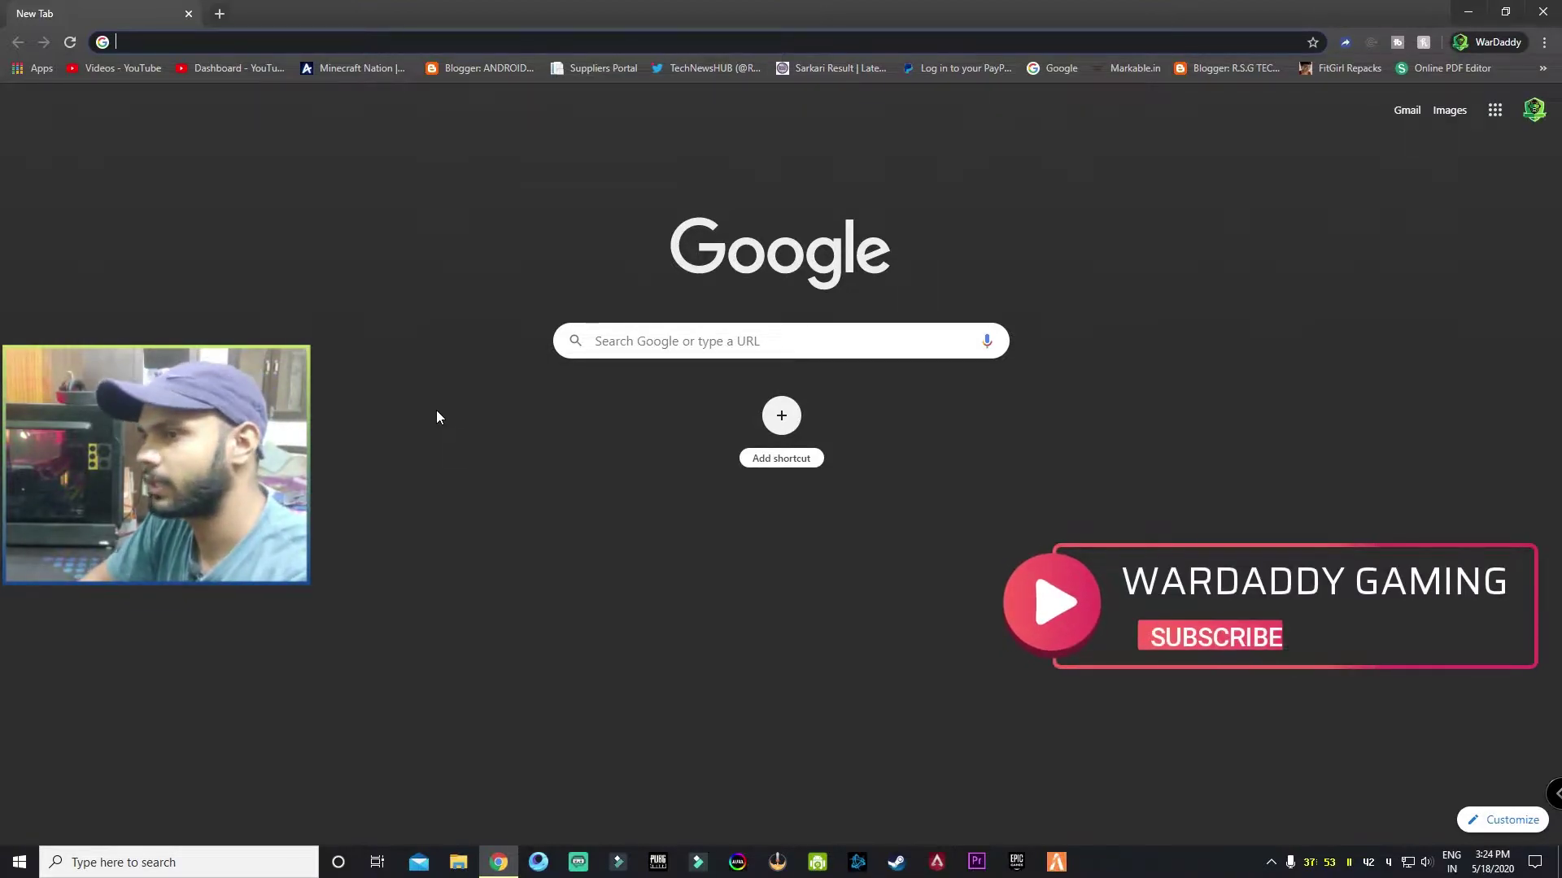
text(epi)
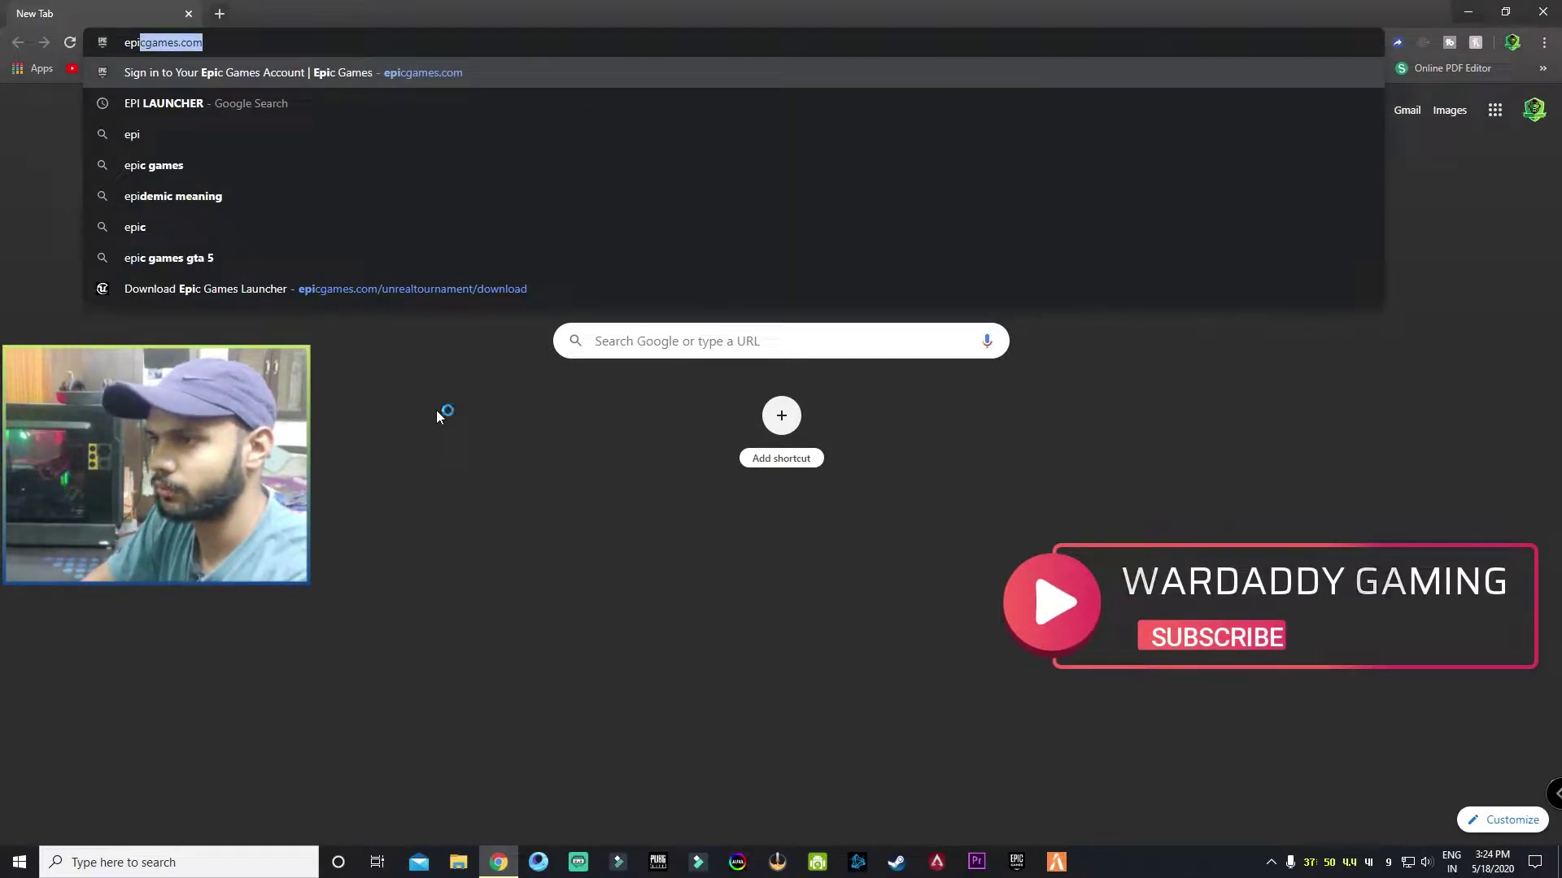
text(c)
key(BackSpace)
text(la)
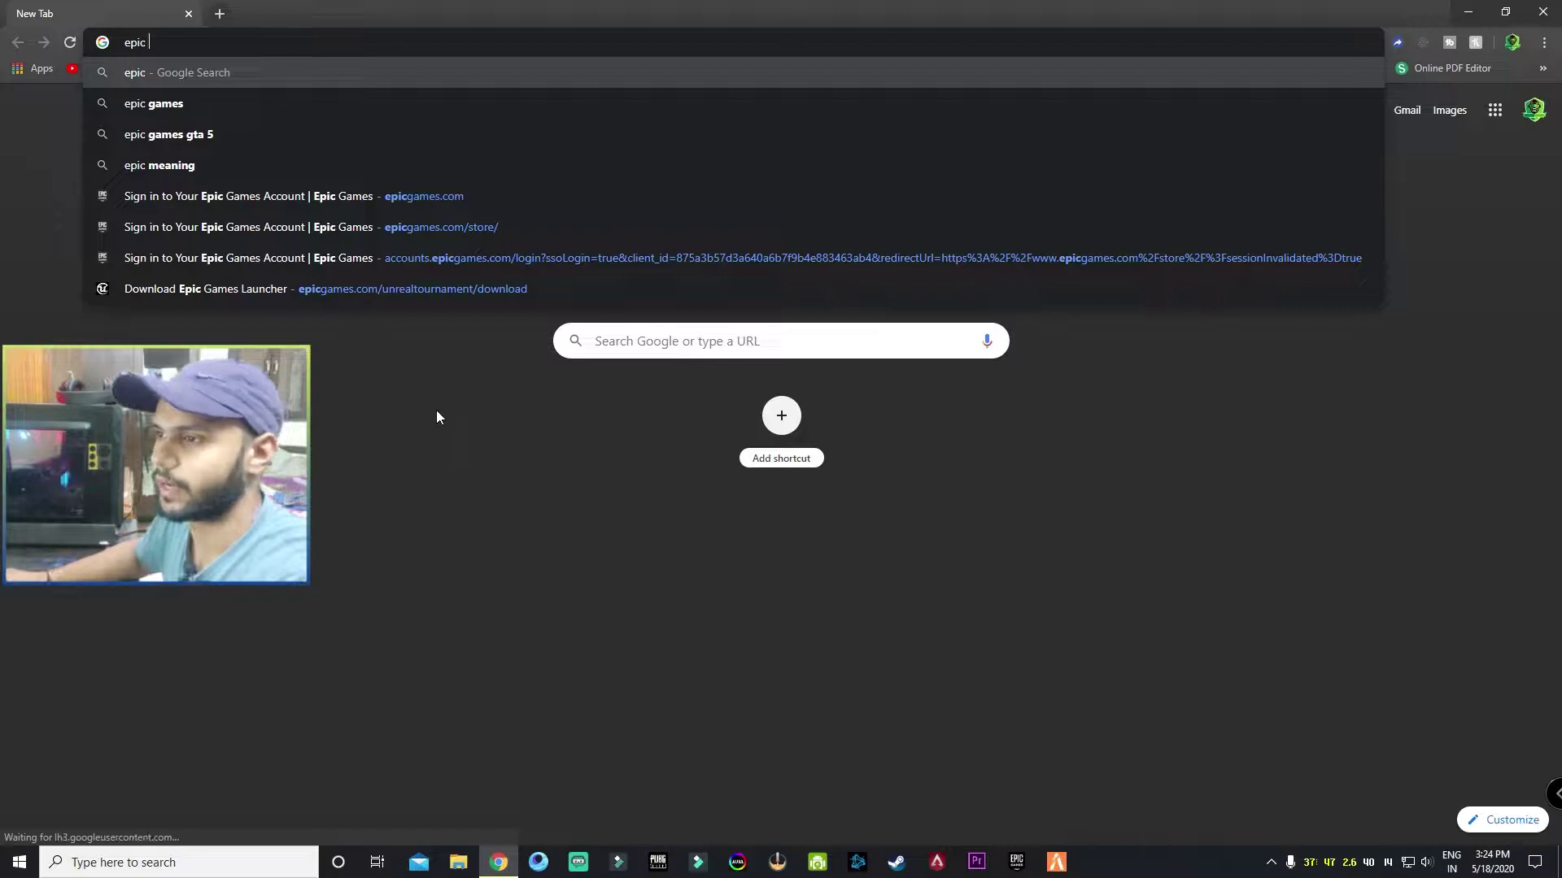
key(Return)
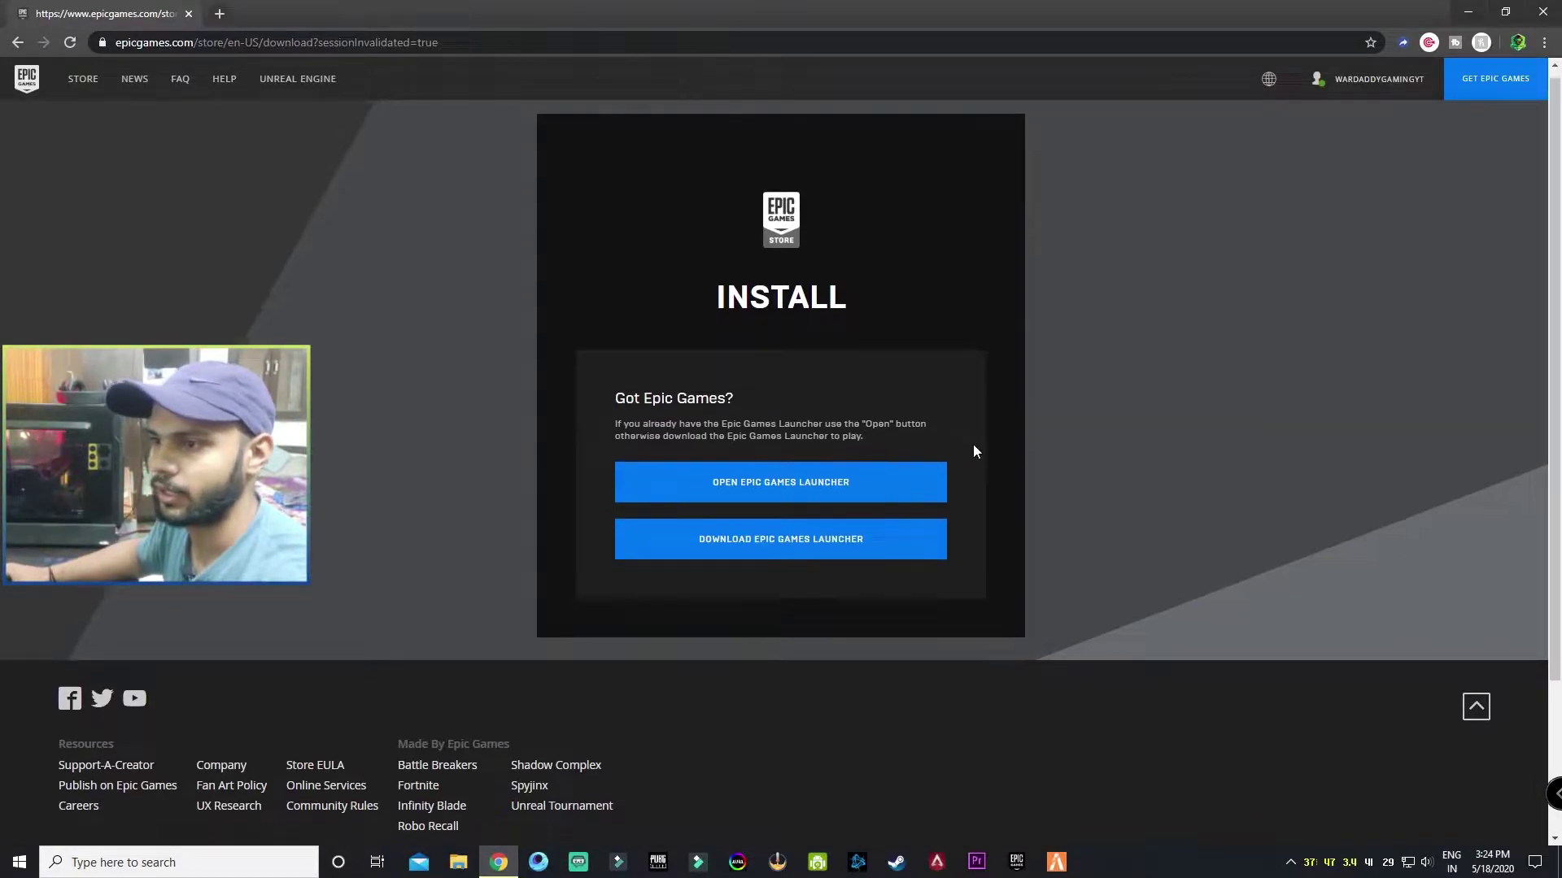
Request the Epic Games Launcher installer, cancel saving it, and replace the page with a new browser tab
scroll(972, 444, down, 2)
click(761, 449)
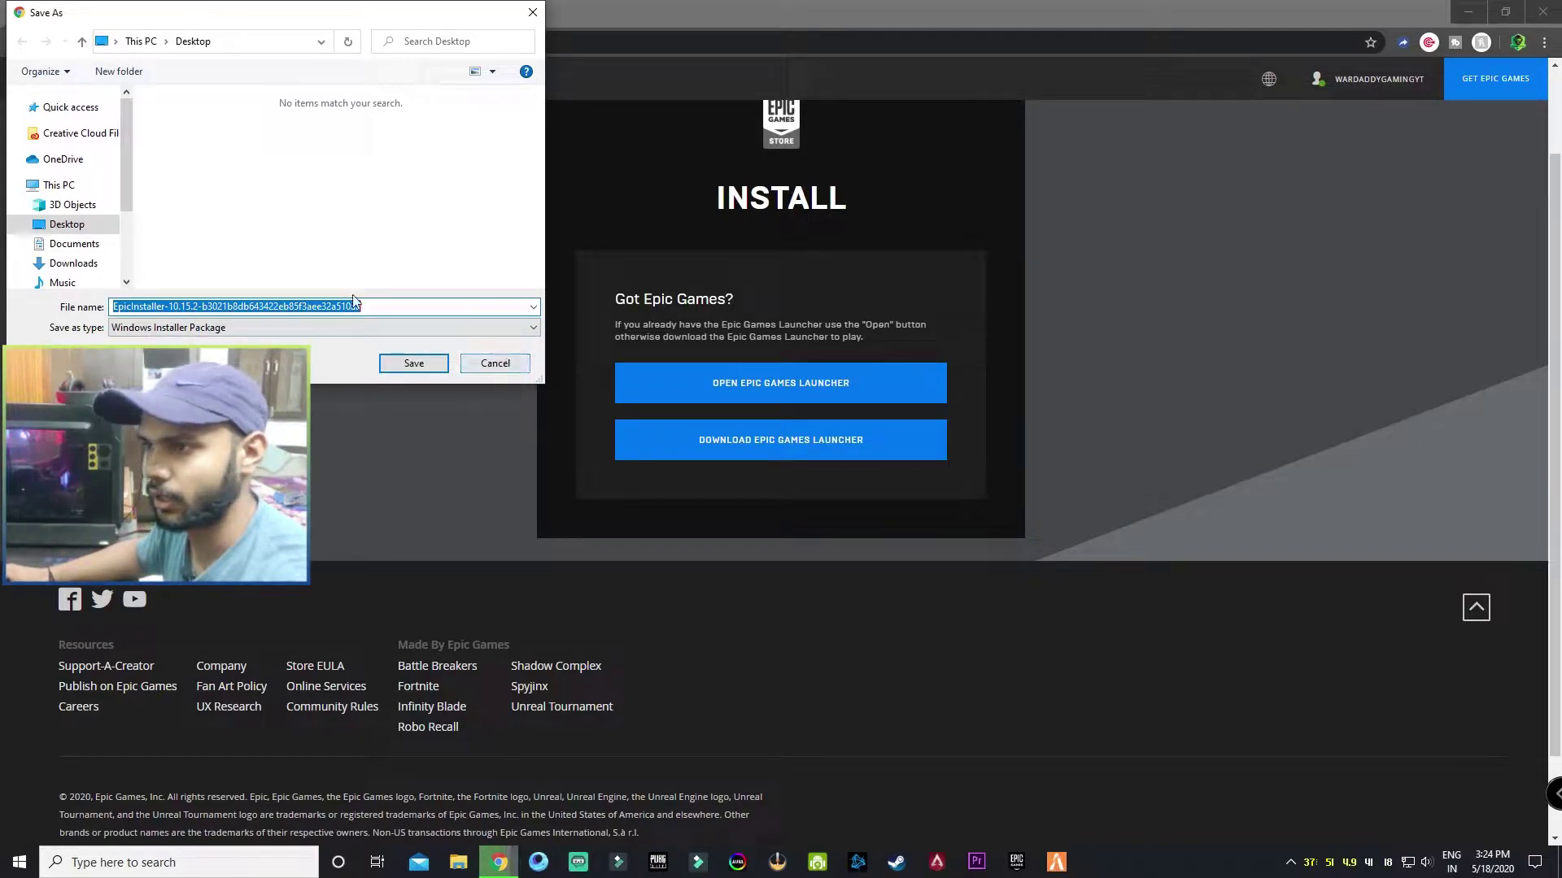
click(495, 363)
click(220, 14)
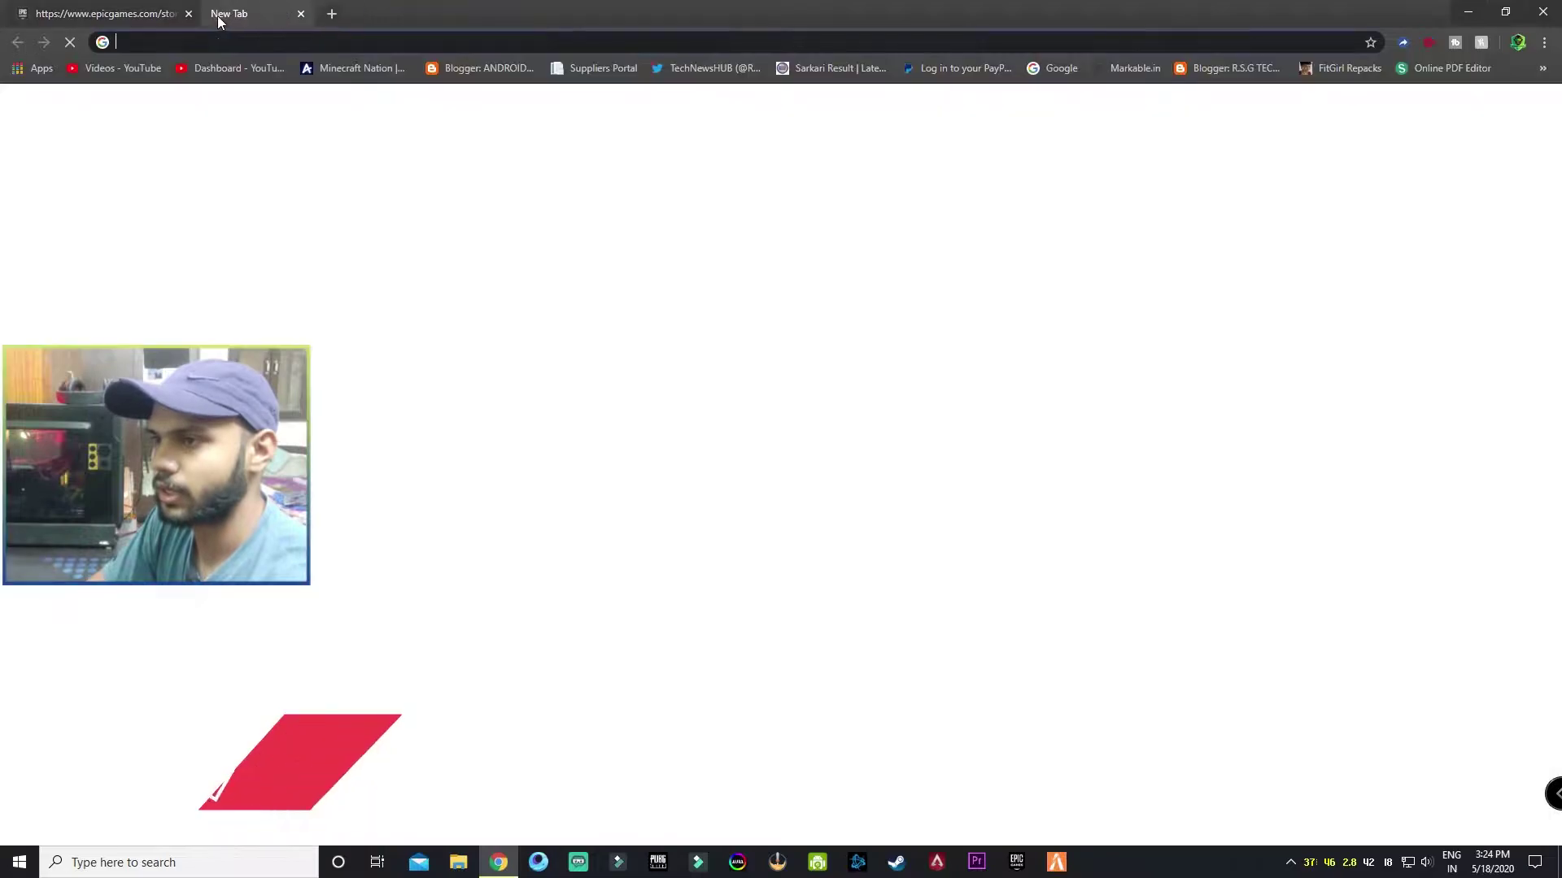
click(188, 14)
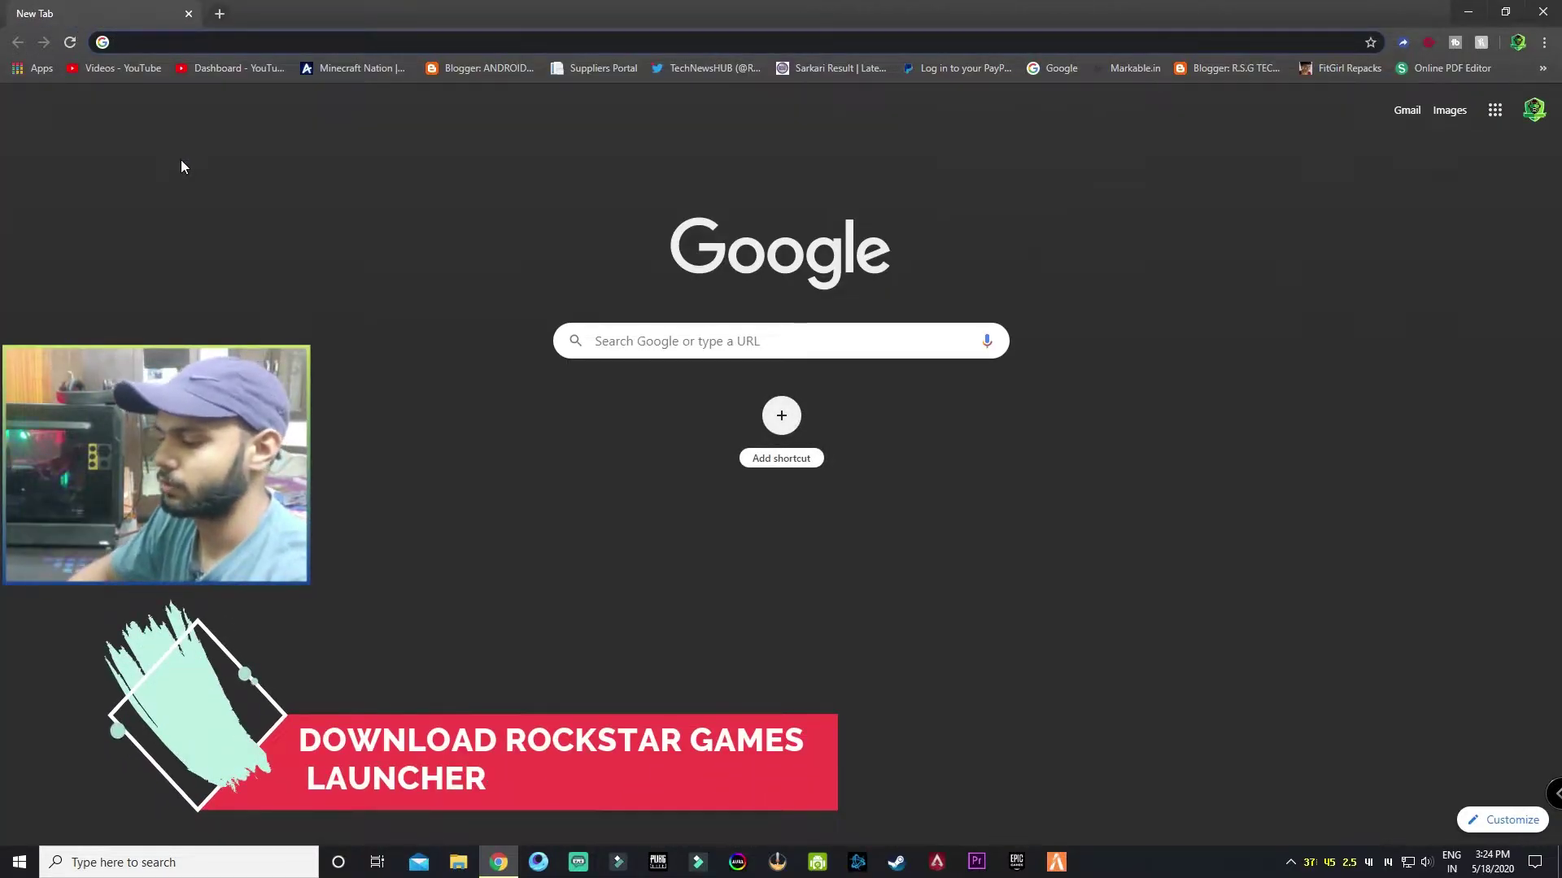
Search Google for "rockstar launcher" and open the Rockstar Games Launcher page on the Social Club site
text(ro)
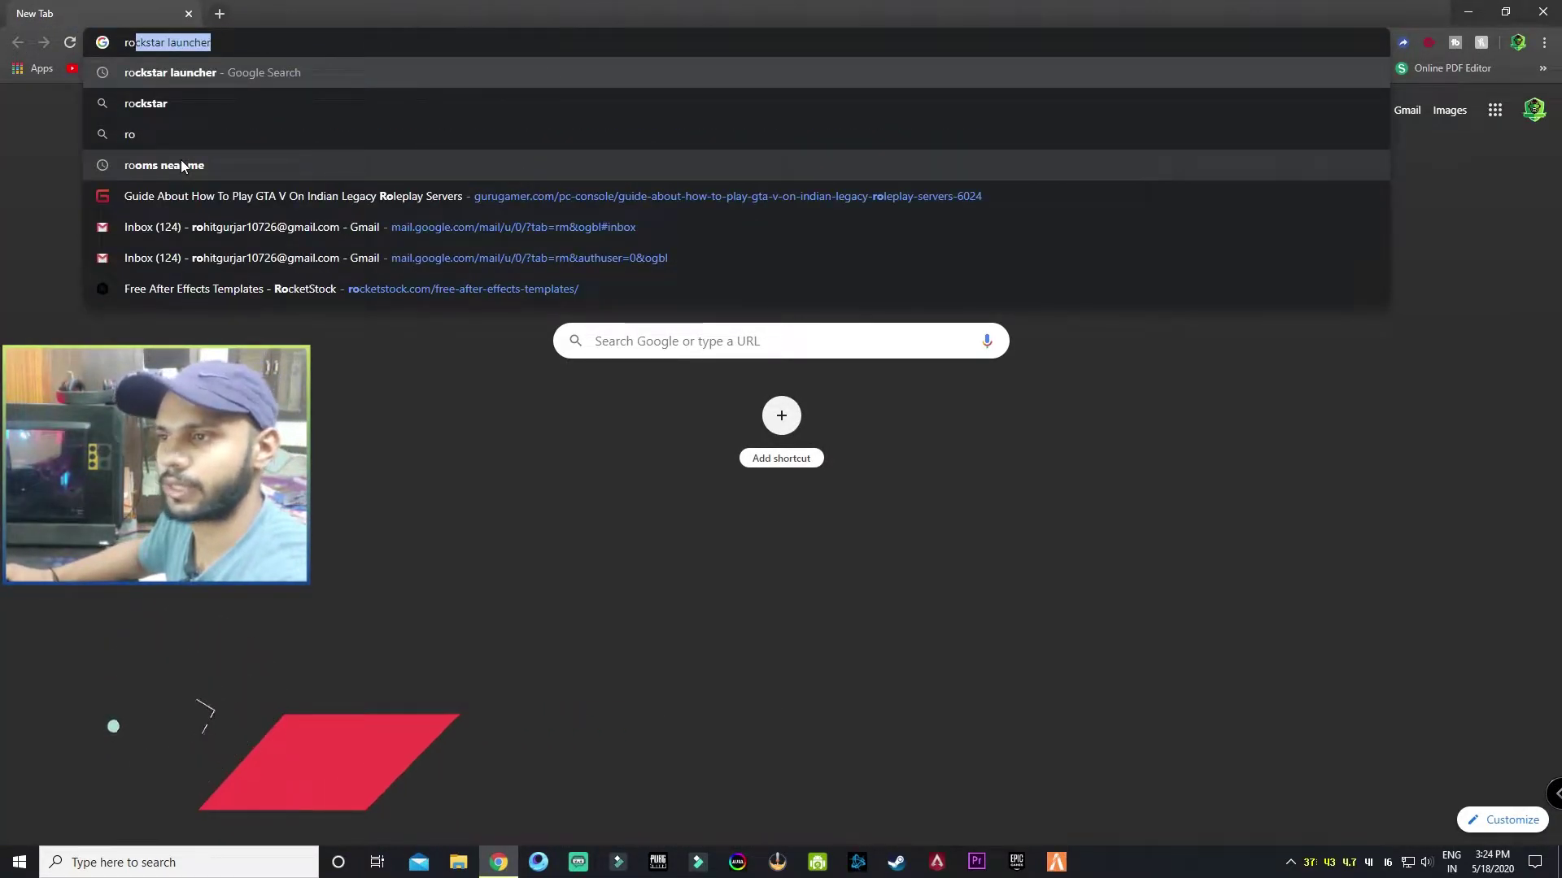
key(Return)
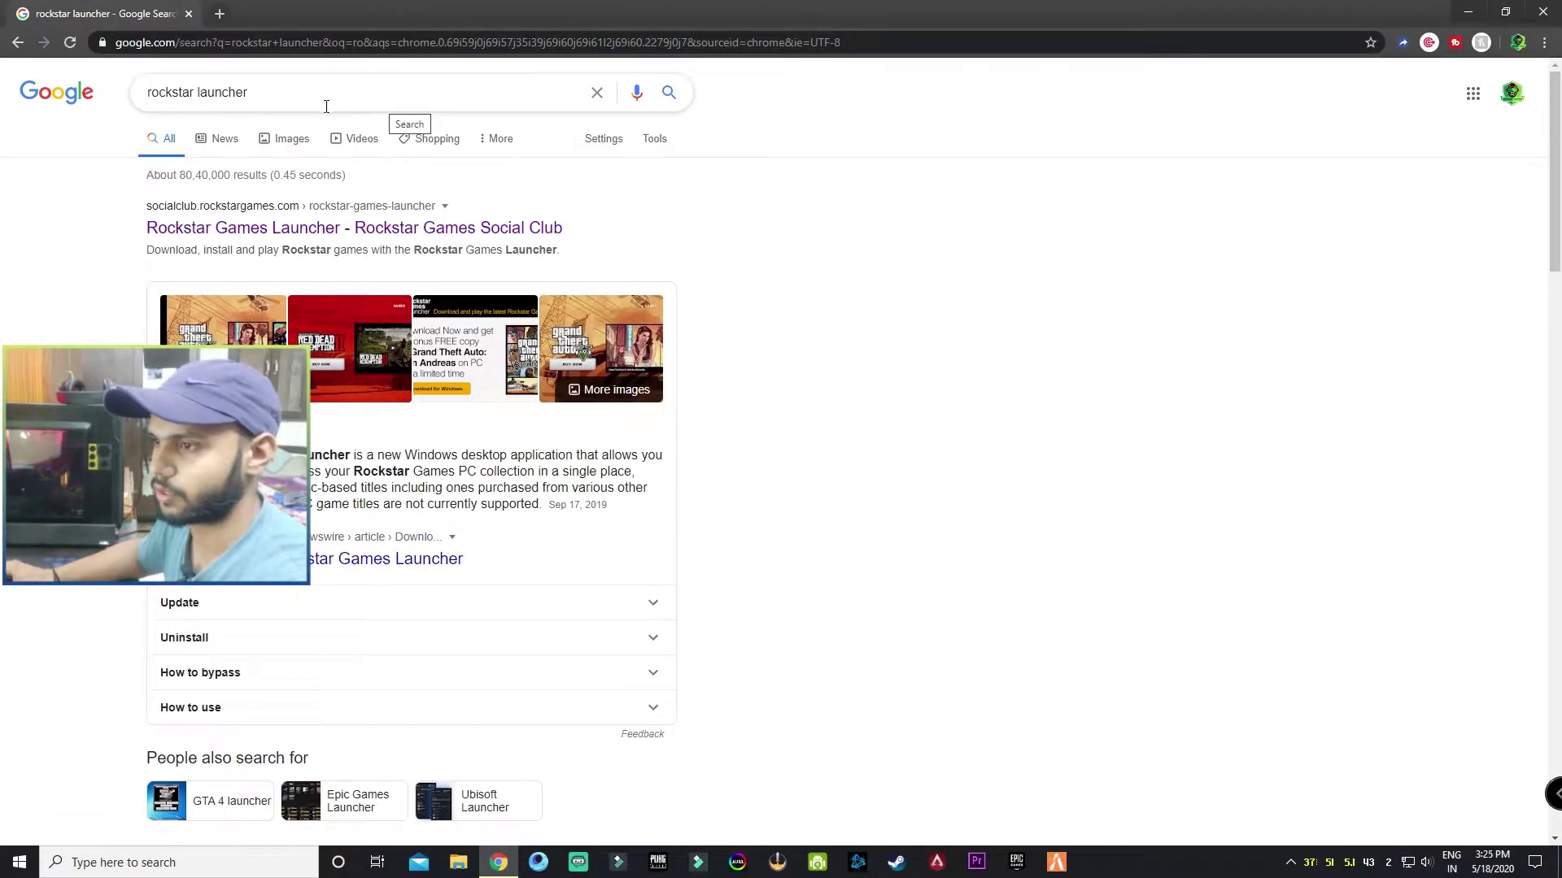
click(445, 229)
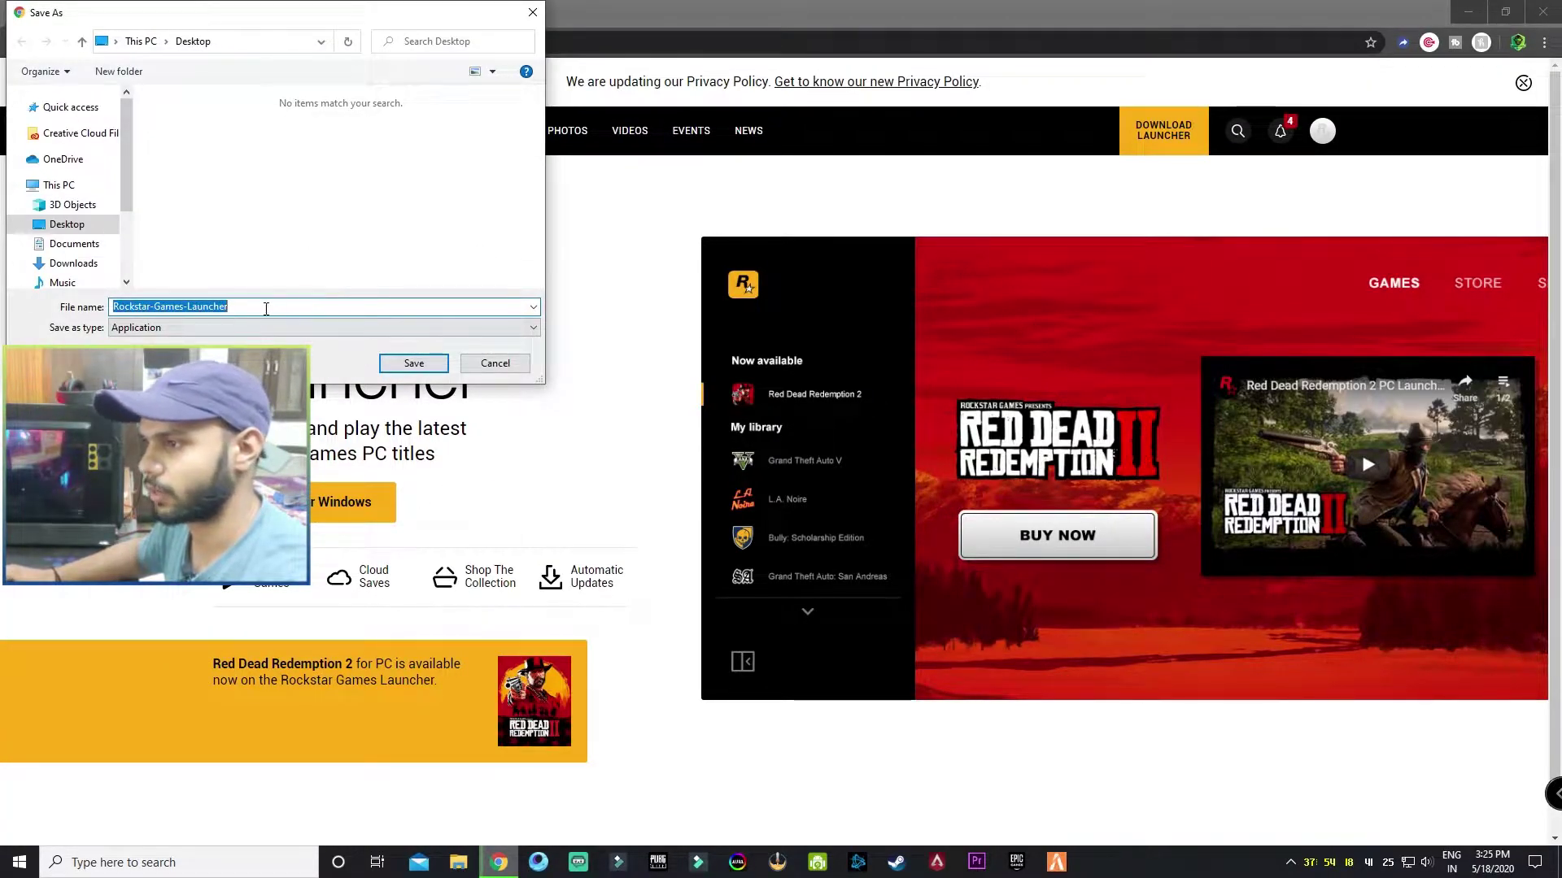
Cancel saving the Rockstar-Games-Launcher installer and close the browser
click(495, 363)
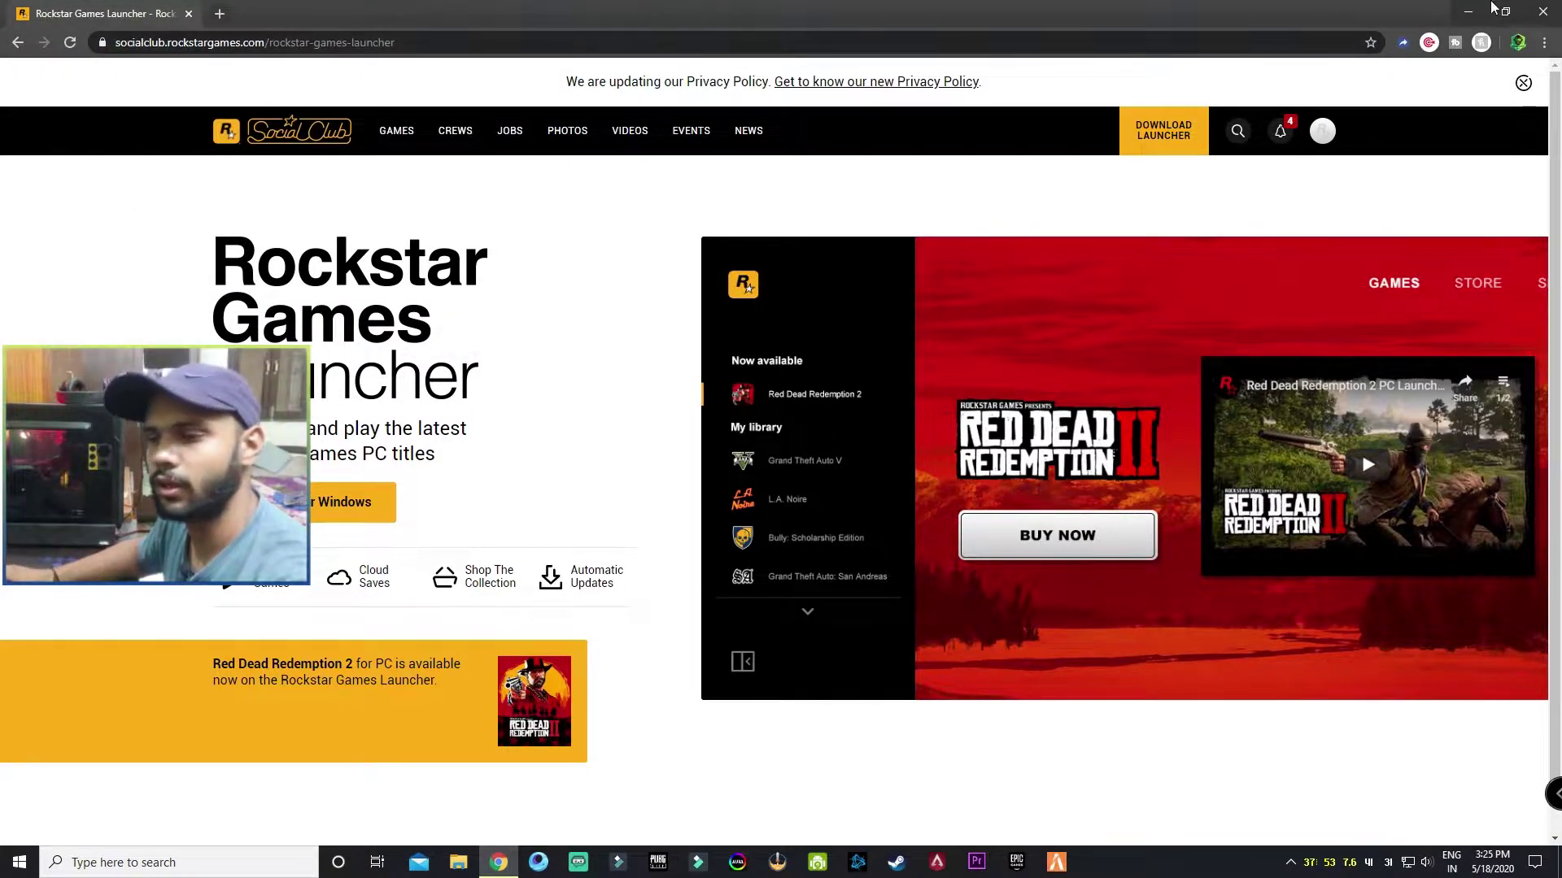
click(1543, 12)
right_click(816, 71)
click(855, 125)
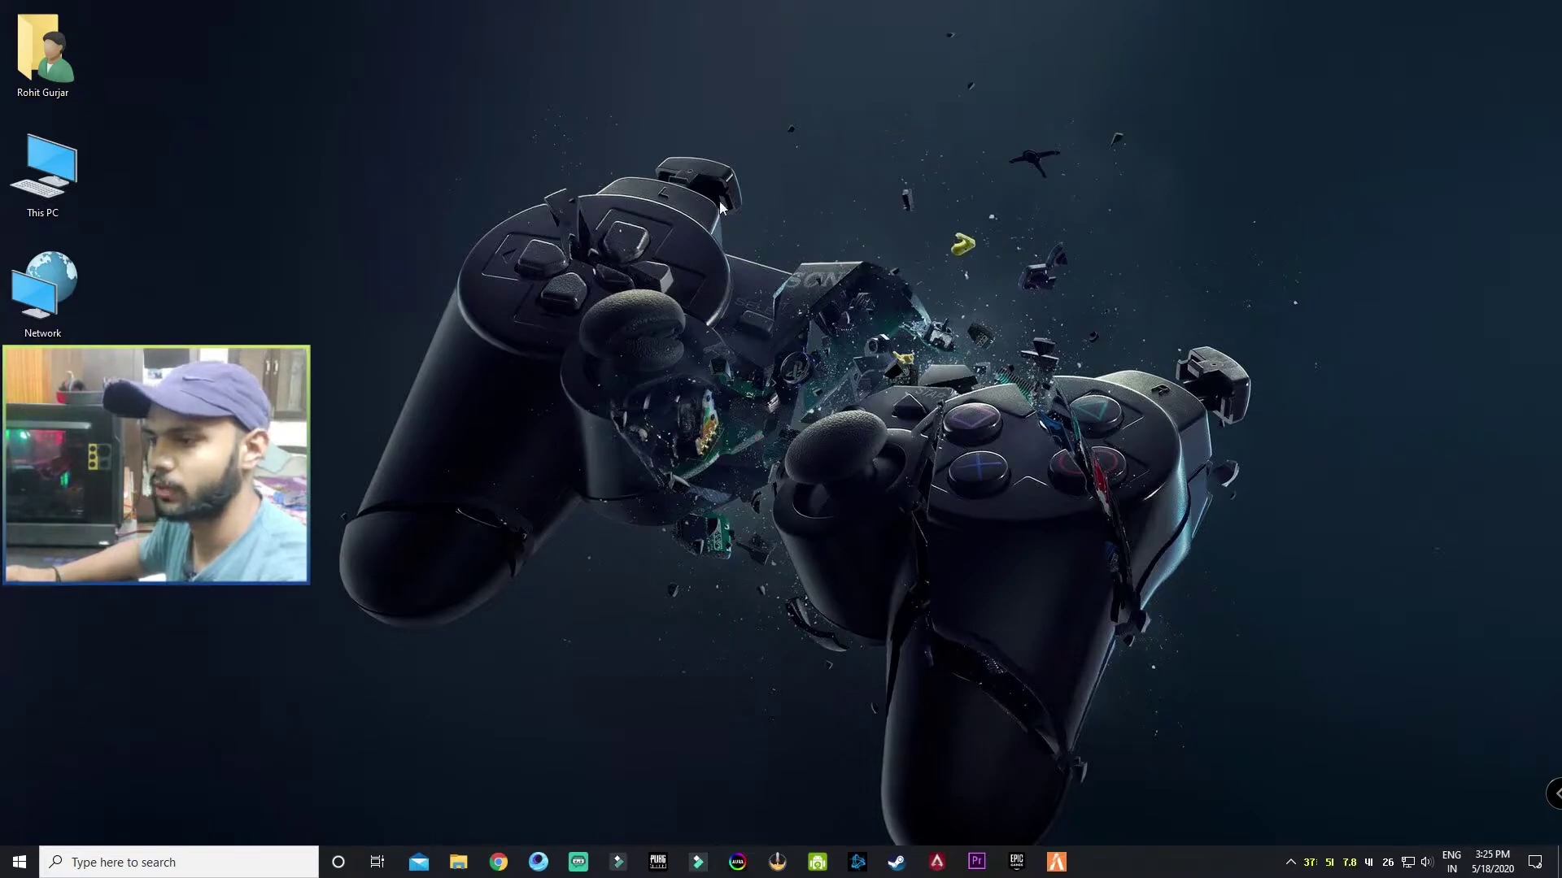
Open the Epic Games Launcher and go to the free Grand Theft Auto V store page, continuing past the mature content warning
key(super)
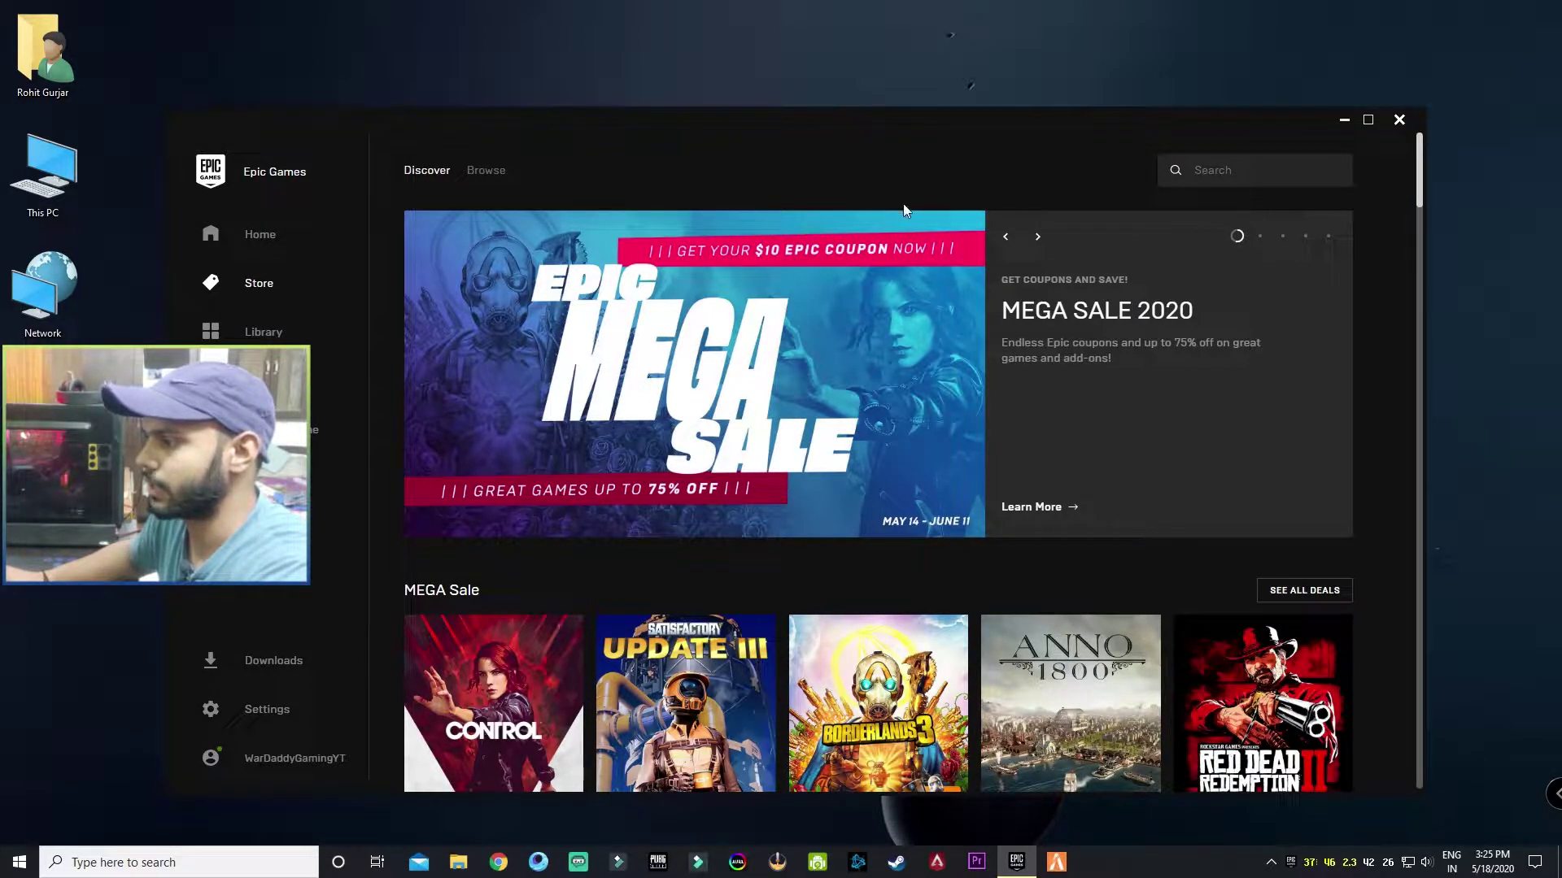
scroll(1067, 411, down, 5)
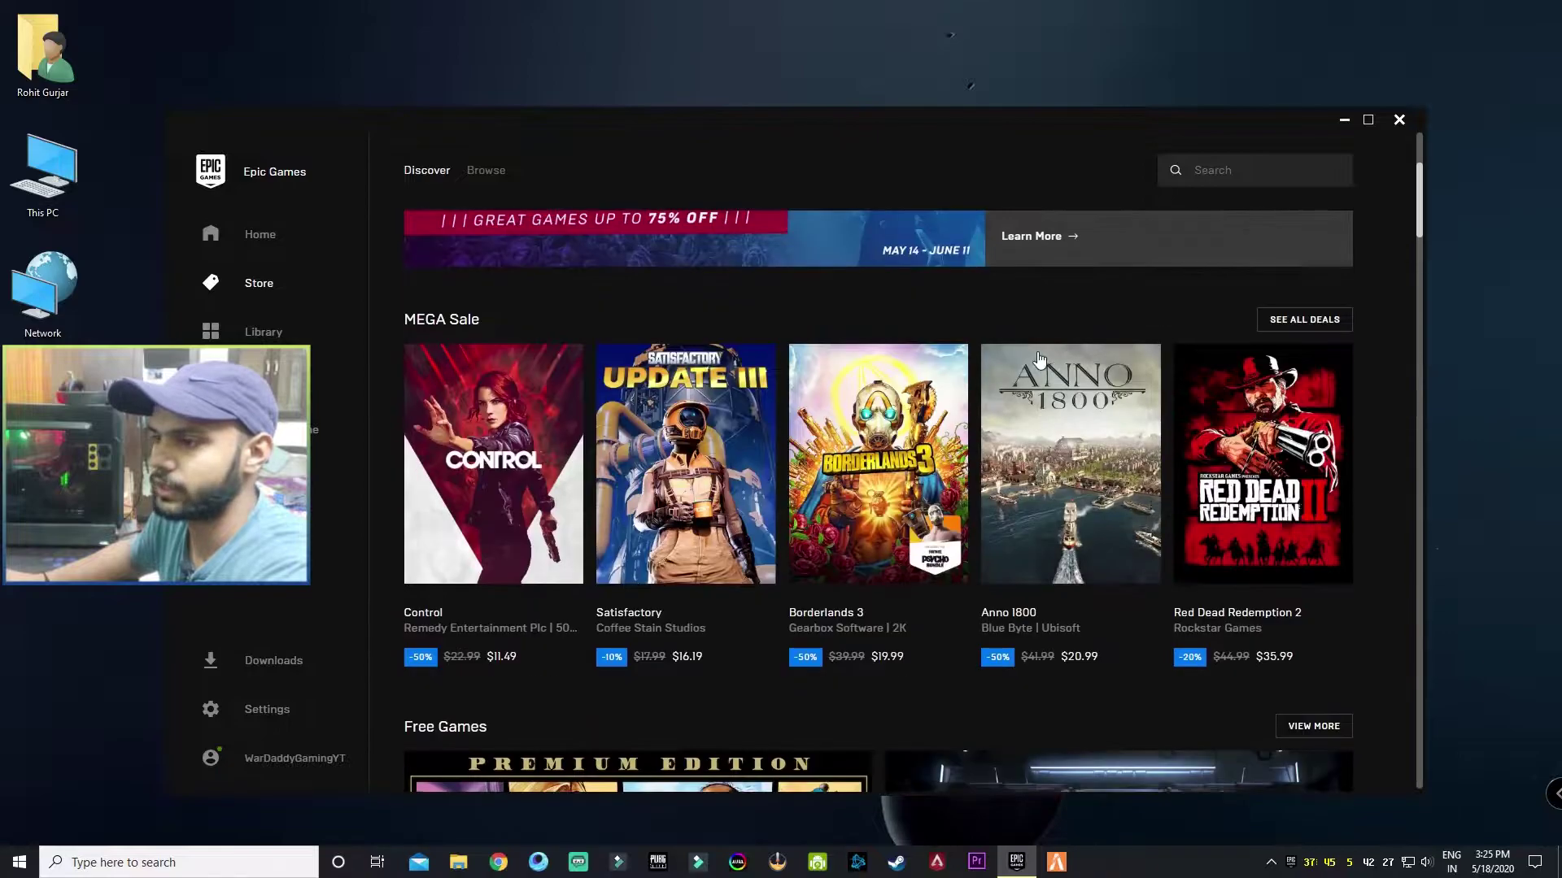
scroll(1067, 411, down, 4)
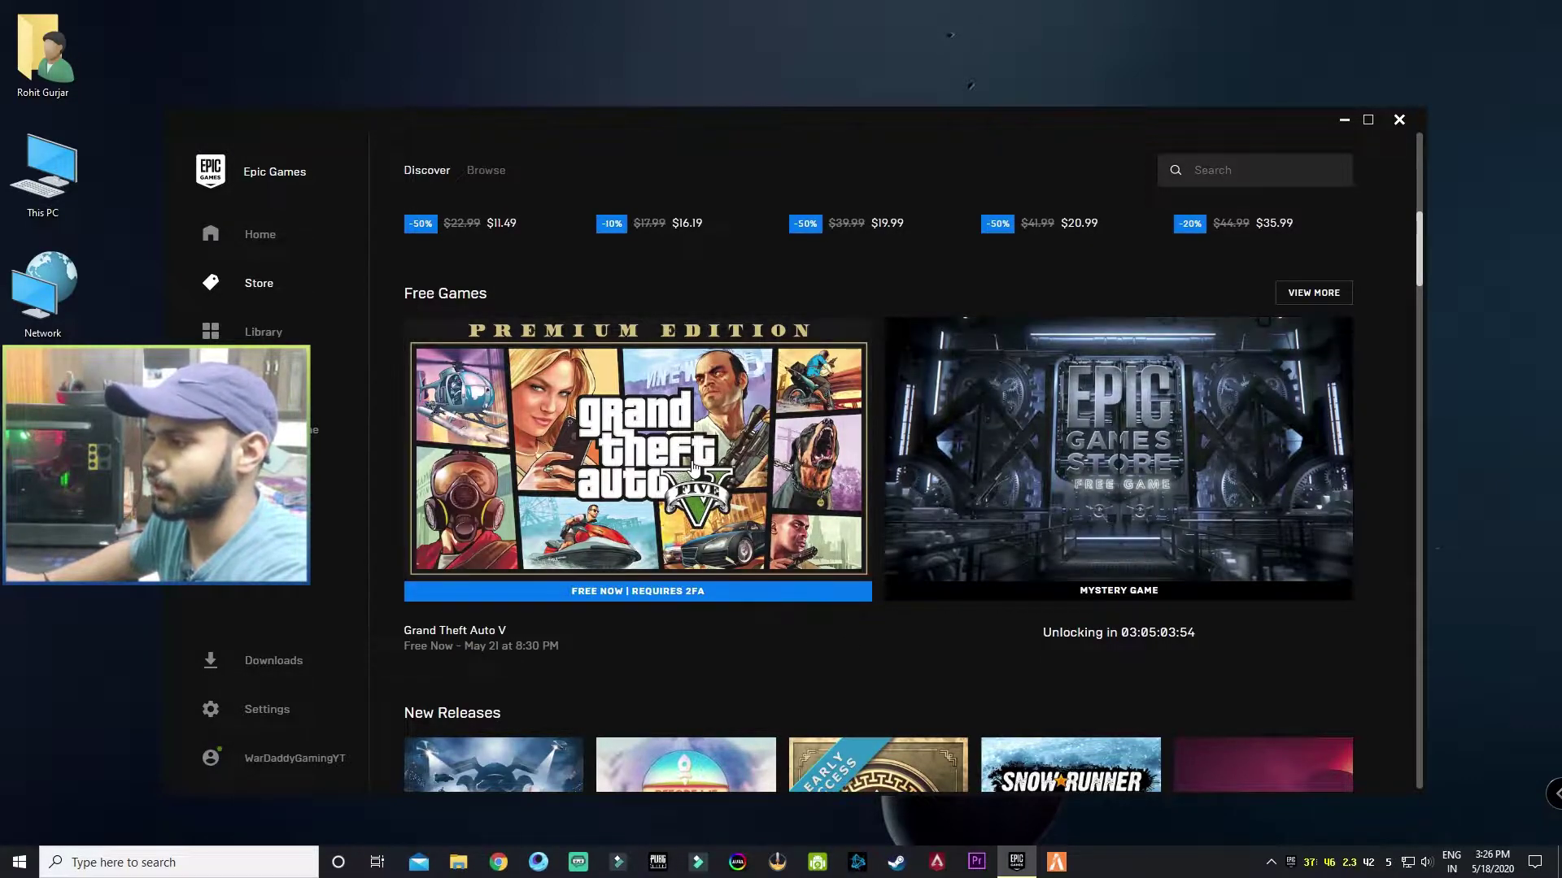
click(693, 470)
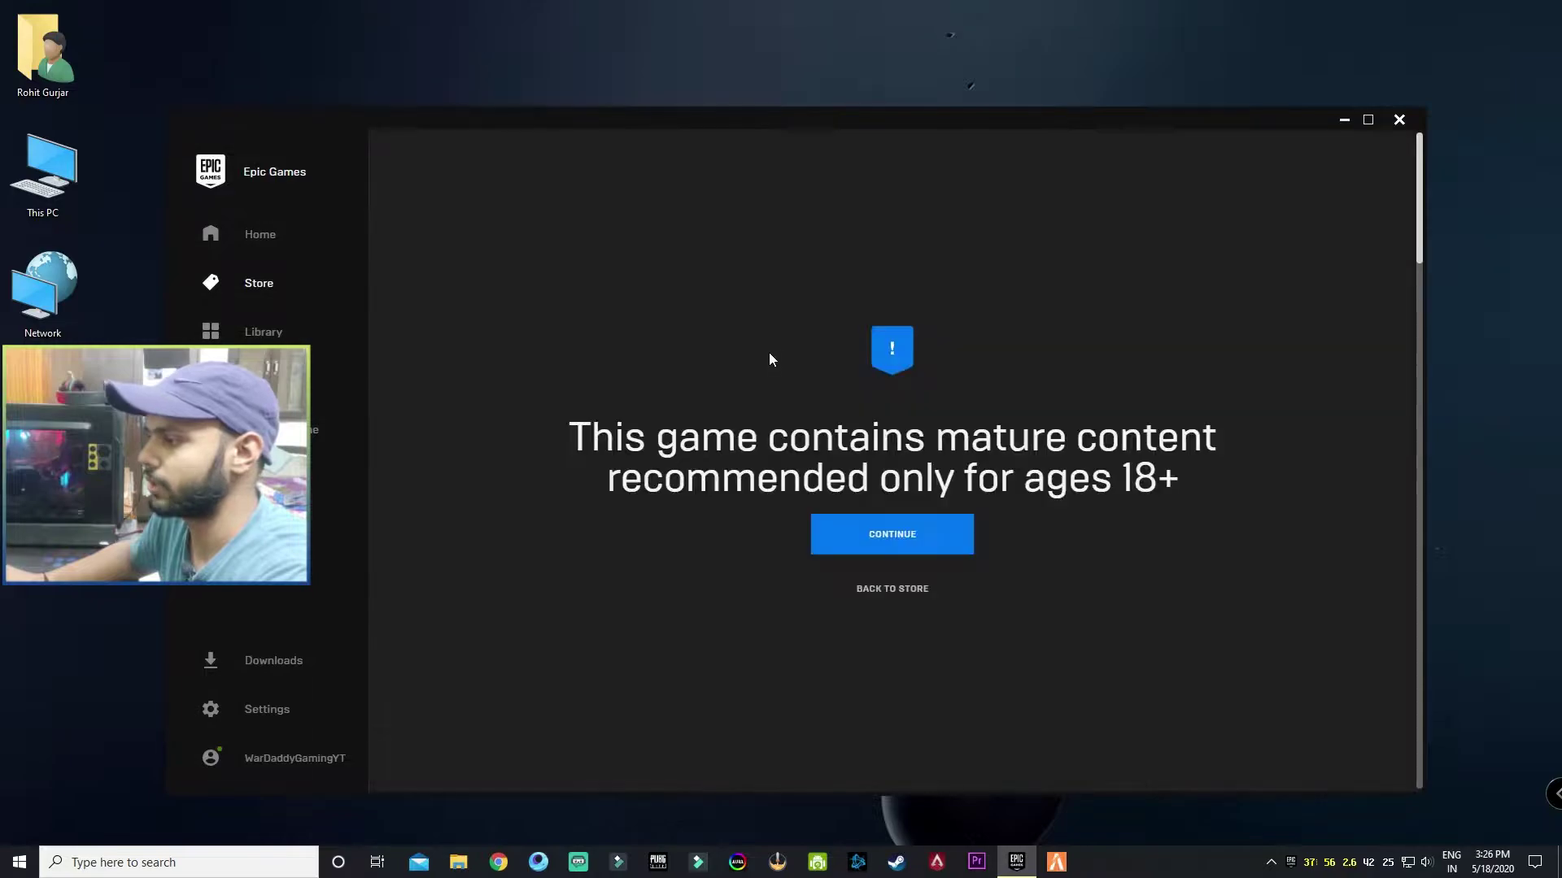
click(915, 543)
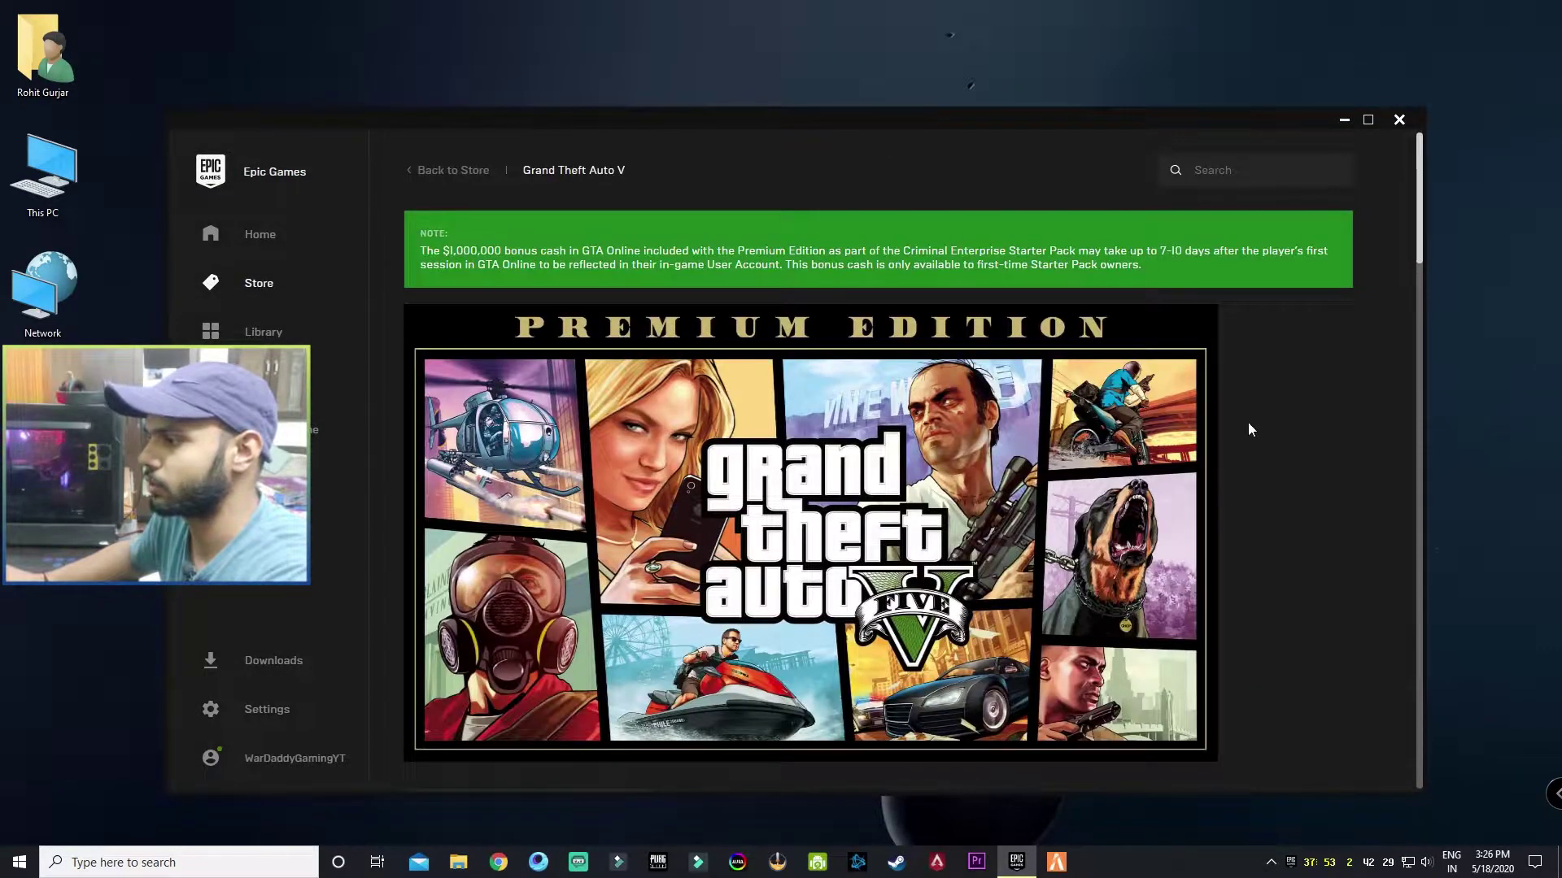
View the owned Grand Theft Auto V from its store page and in the library, and close the launcher window
scroll(1248, 431, down, 4)
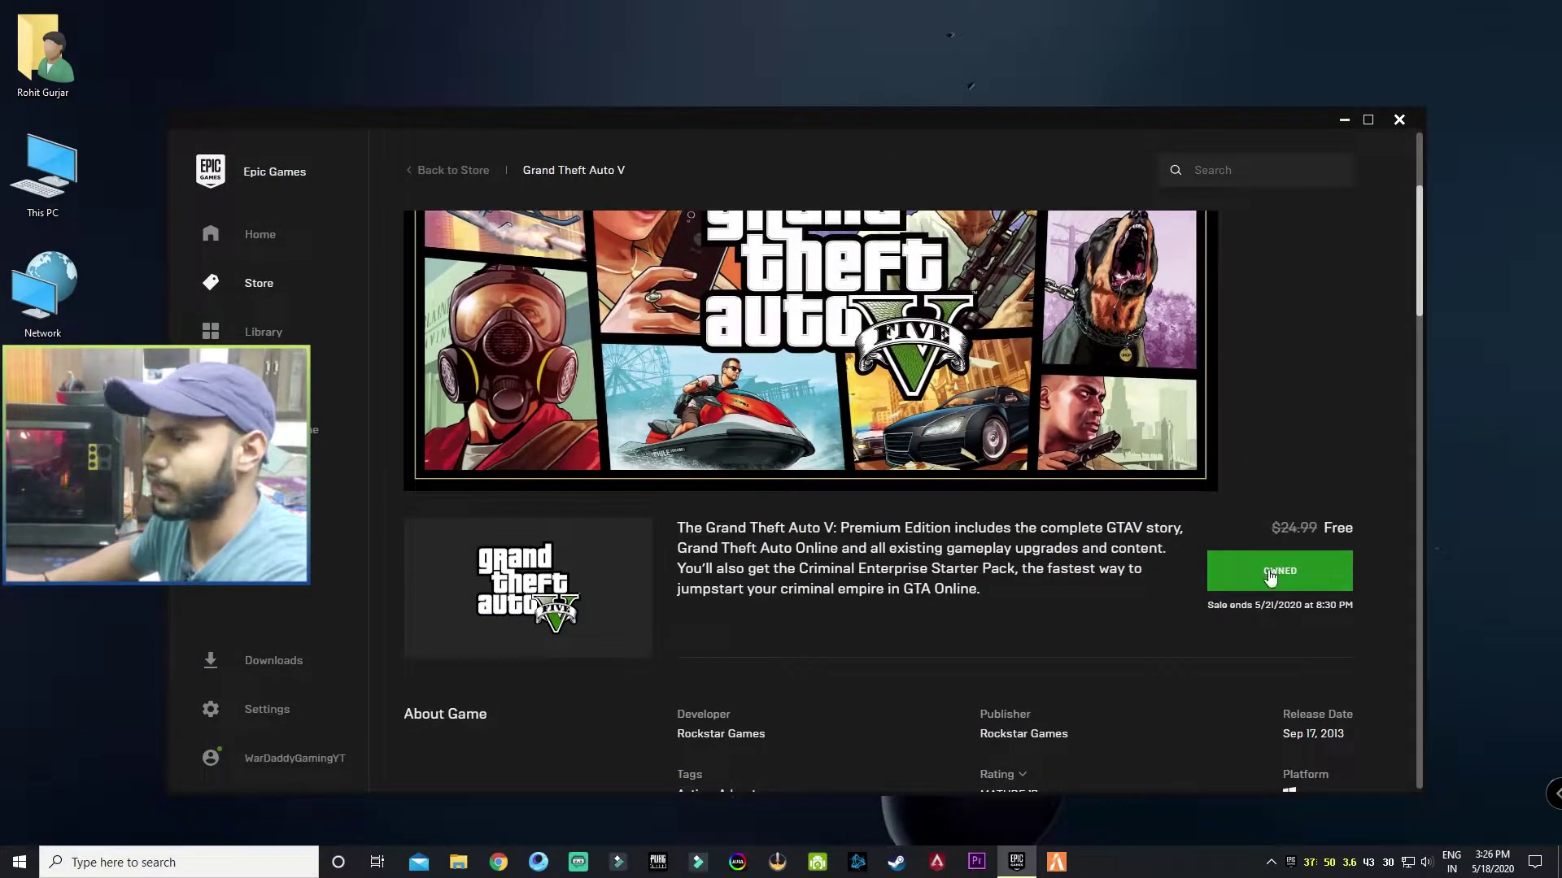
click(1270, 574)
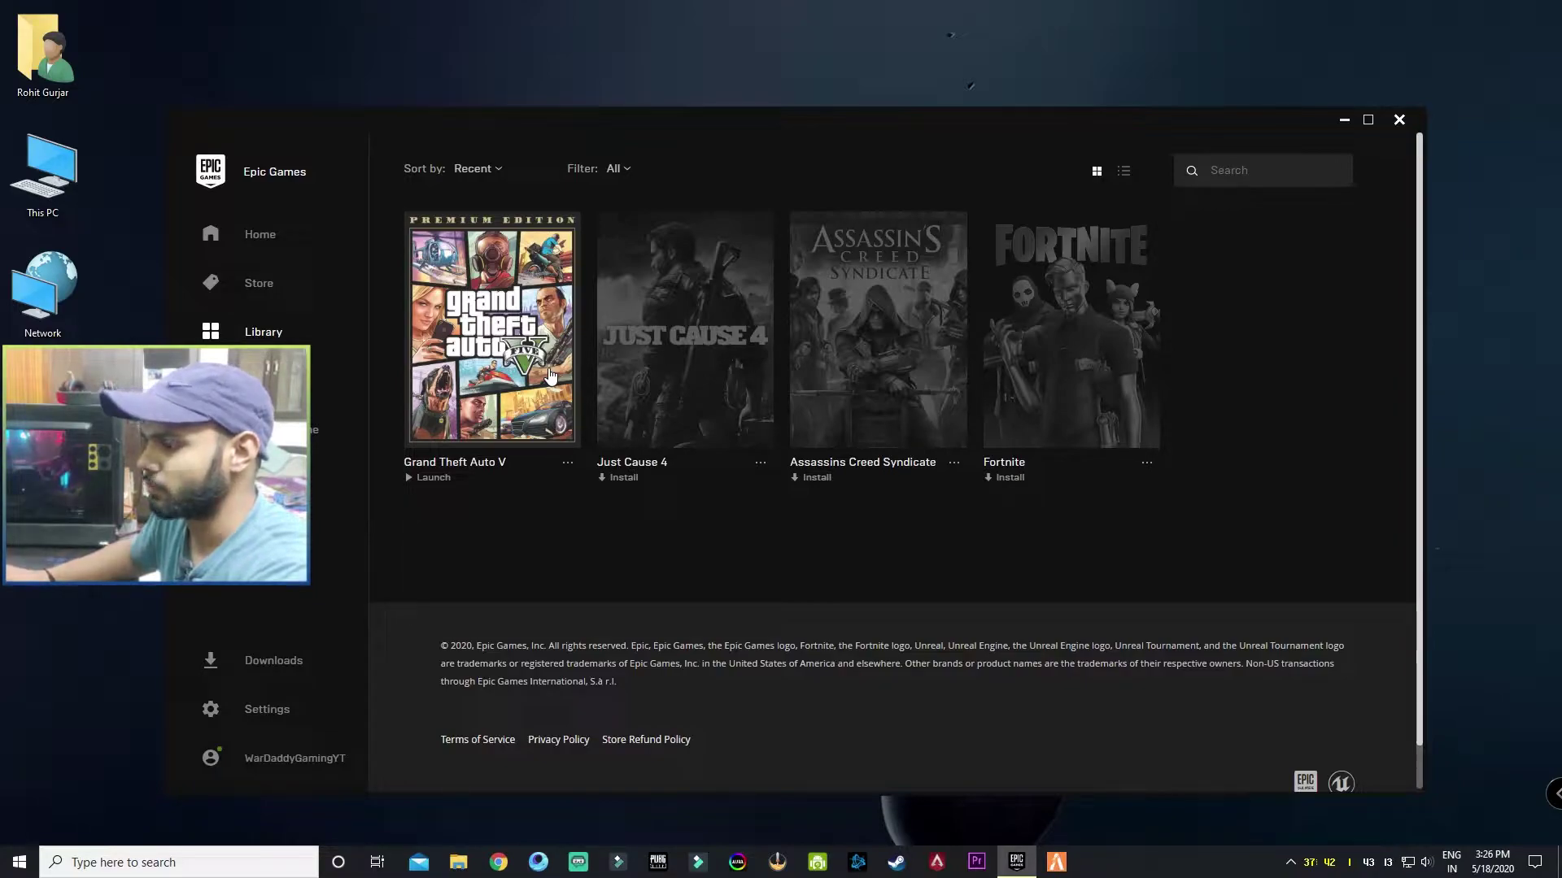
click(1409, 122)
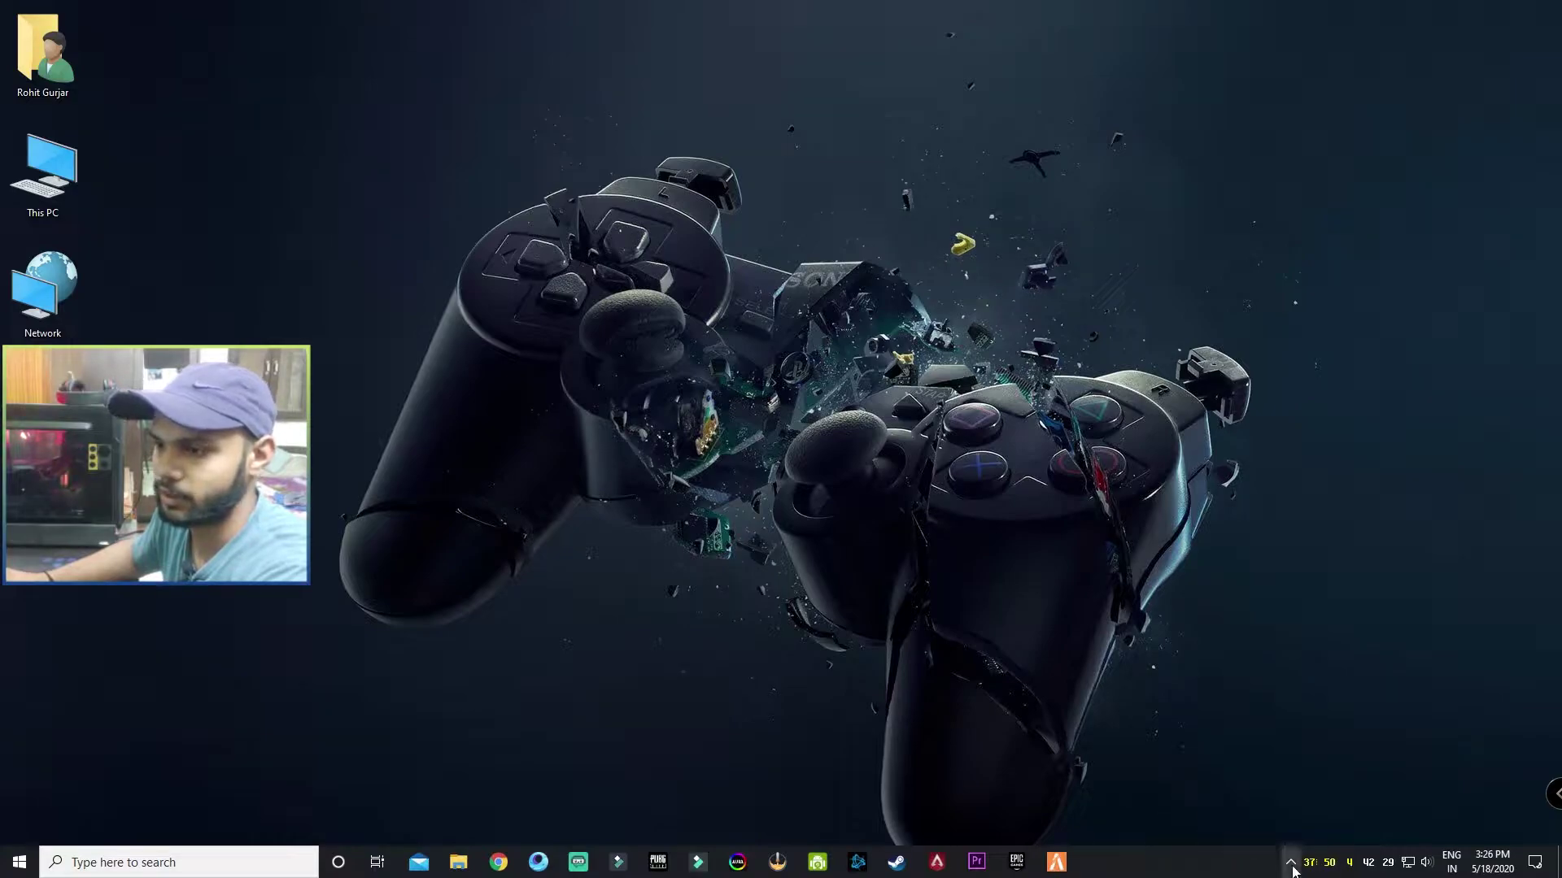
Reopen the Epic Games Launcher and go to the purchase section of the Grand Theft Auto V store page
key(super)
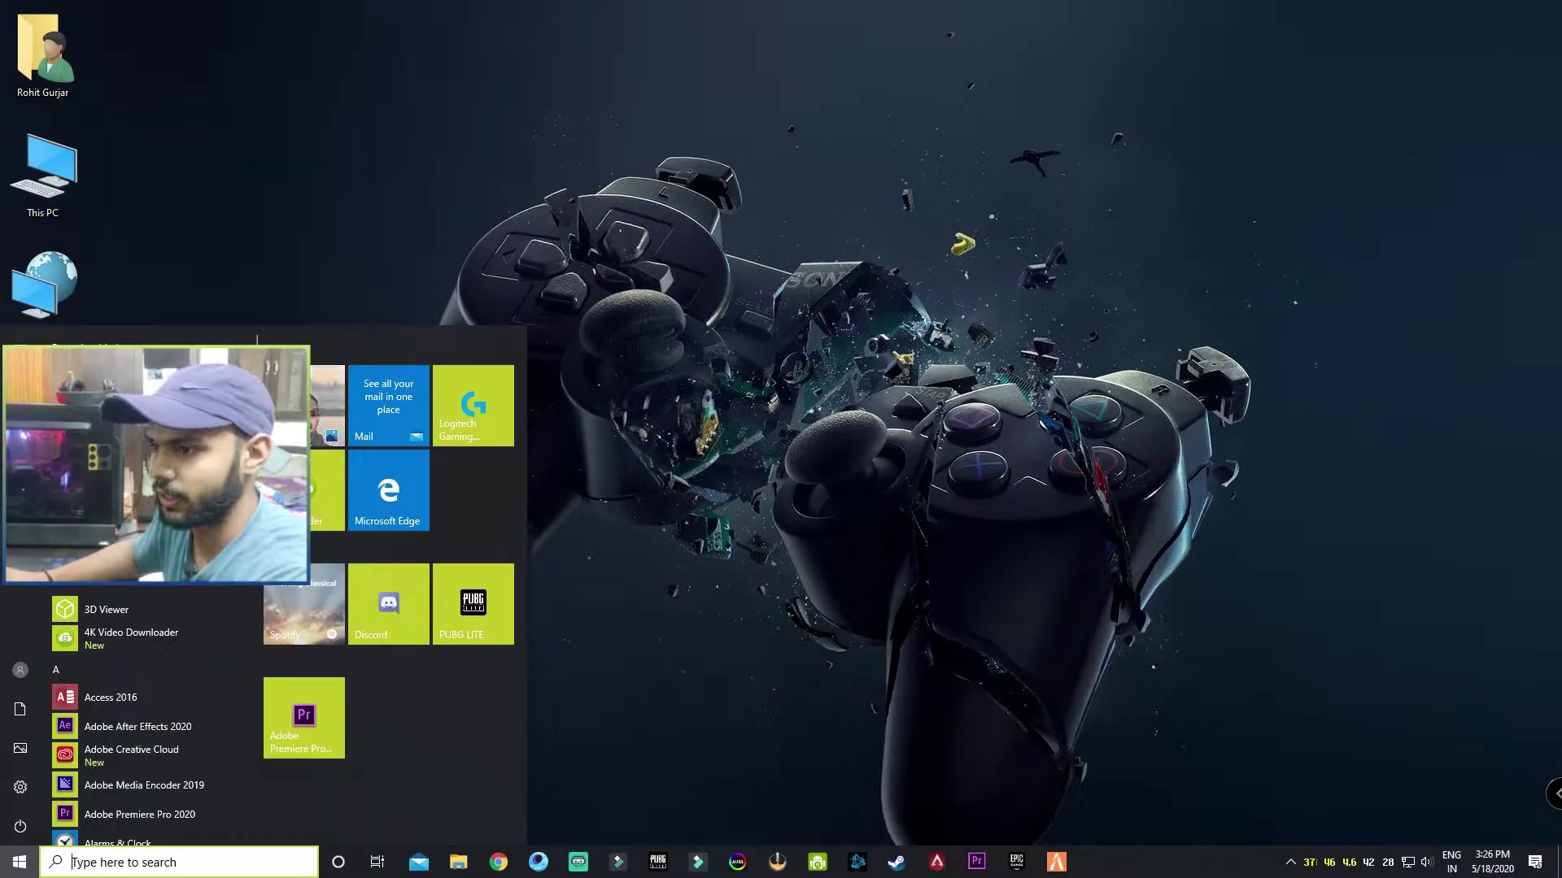
text(ep)
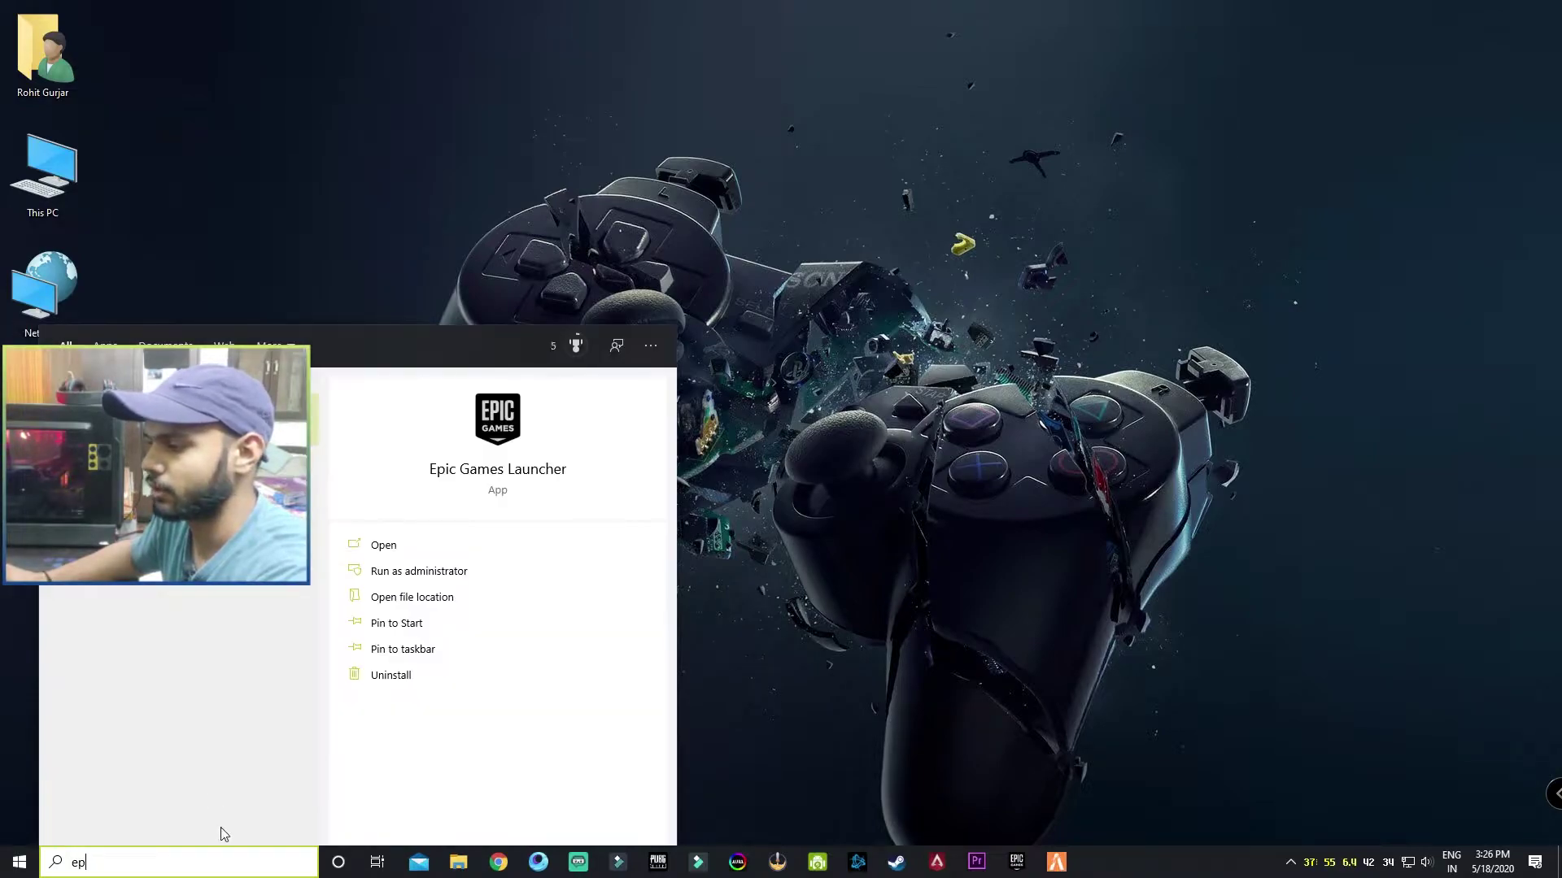
key(Return)
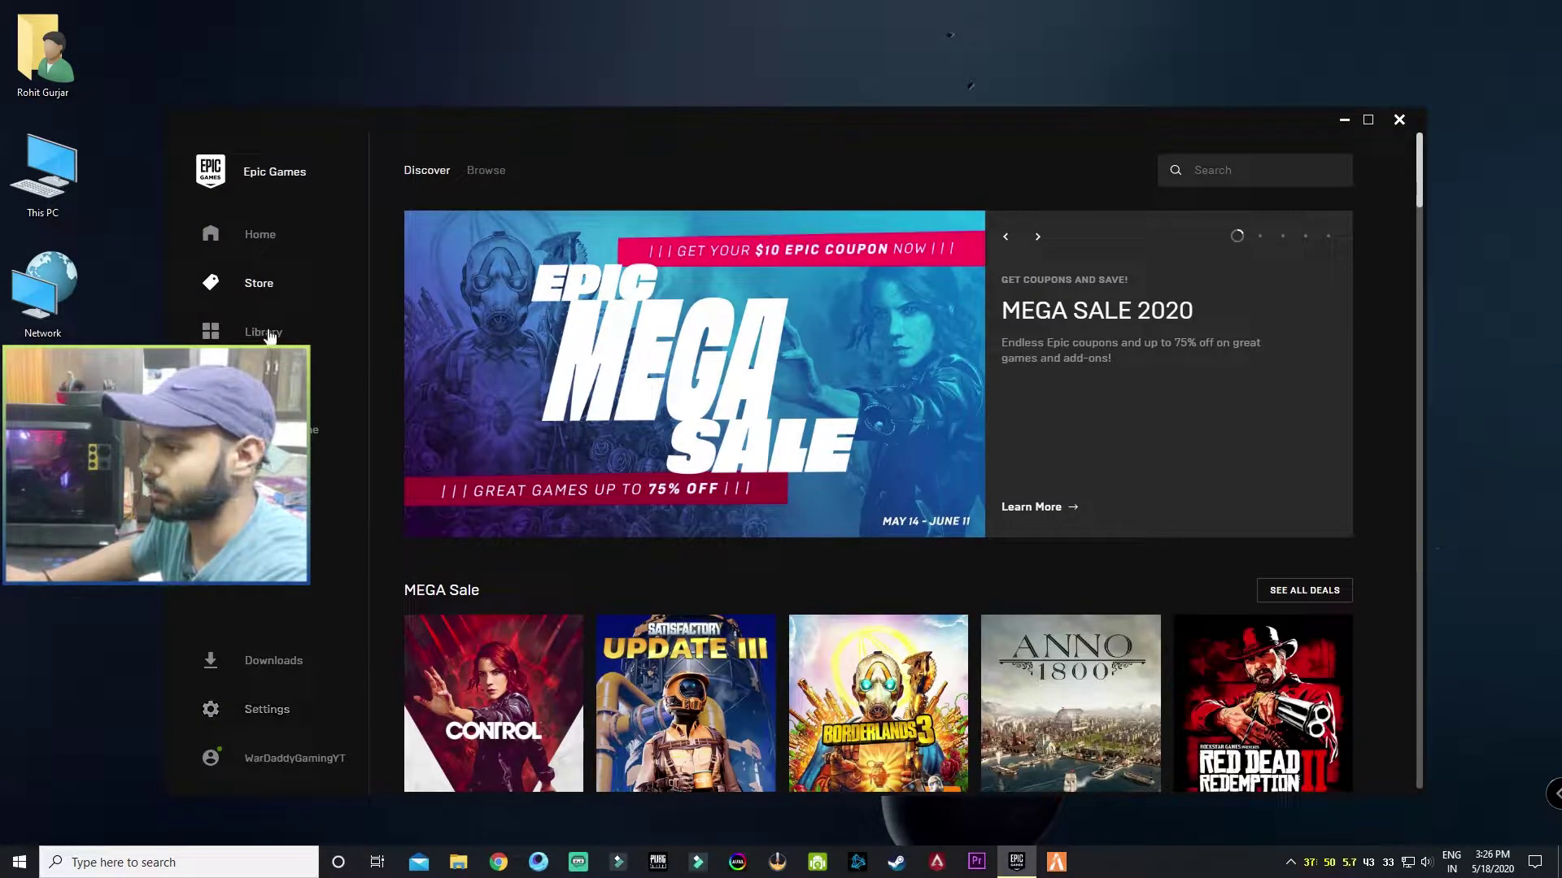
scroll(488, 500, down, 5)
click(626, 480)
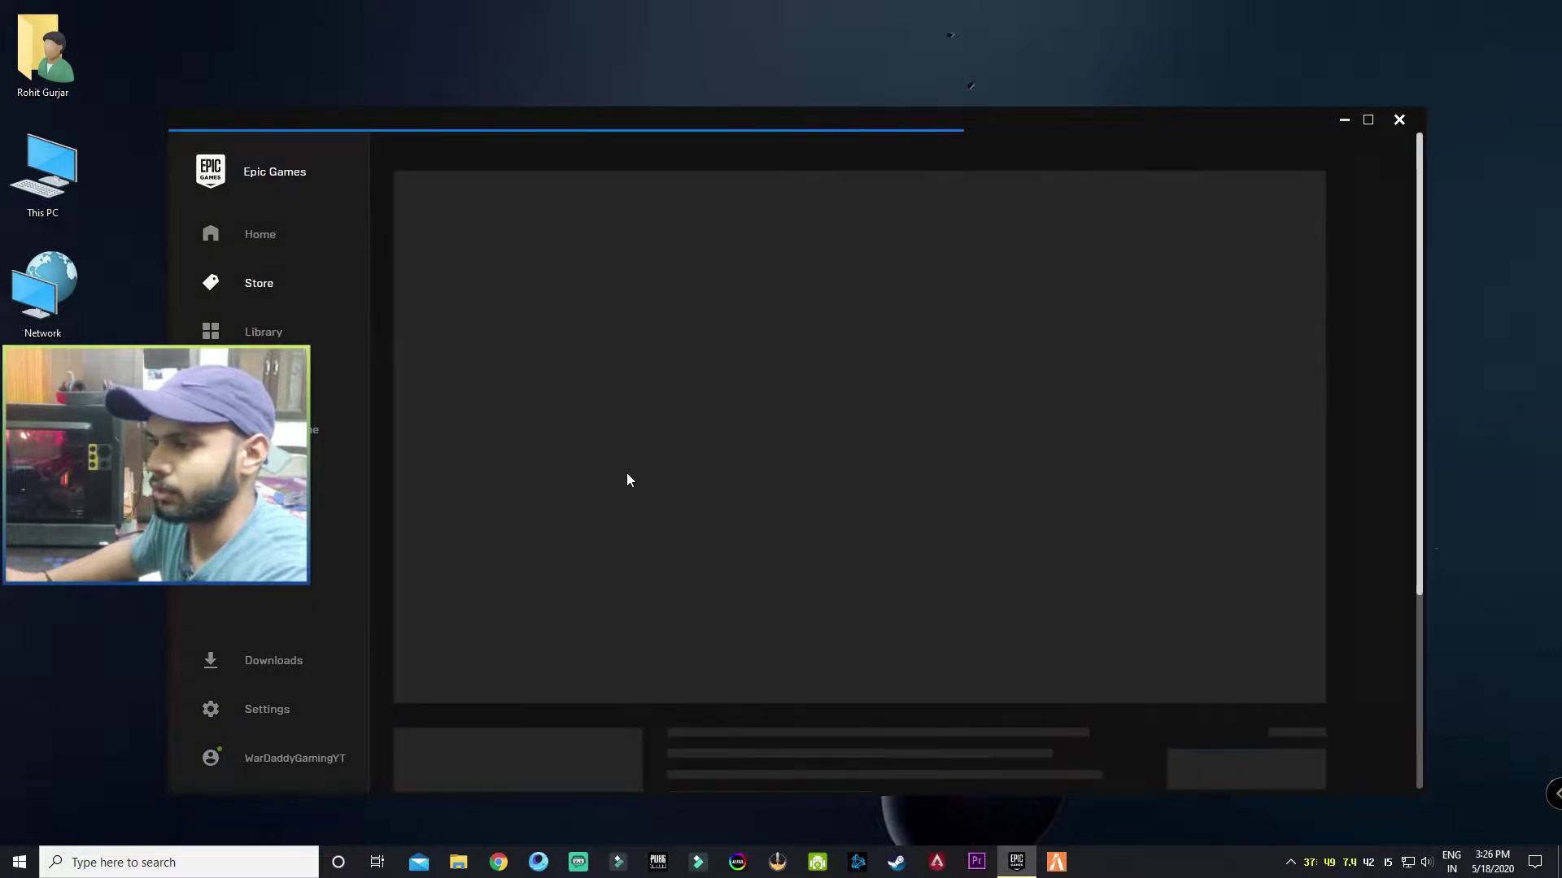
scroll(1245, 589, down, 5)
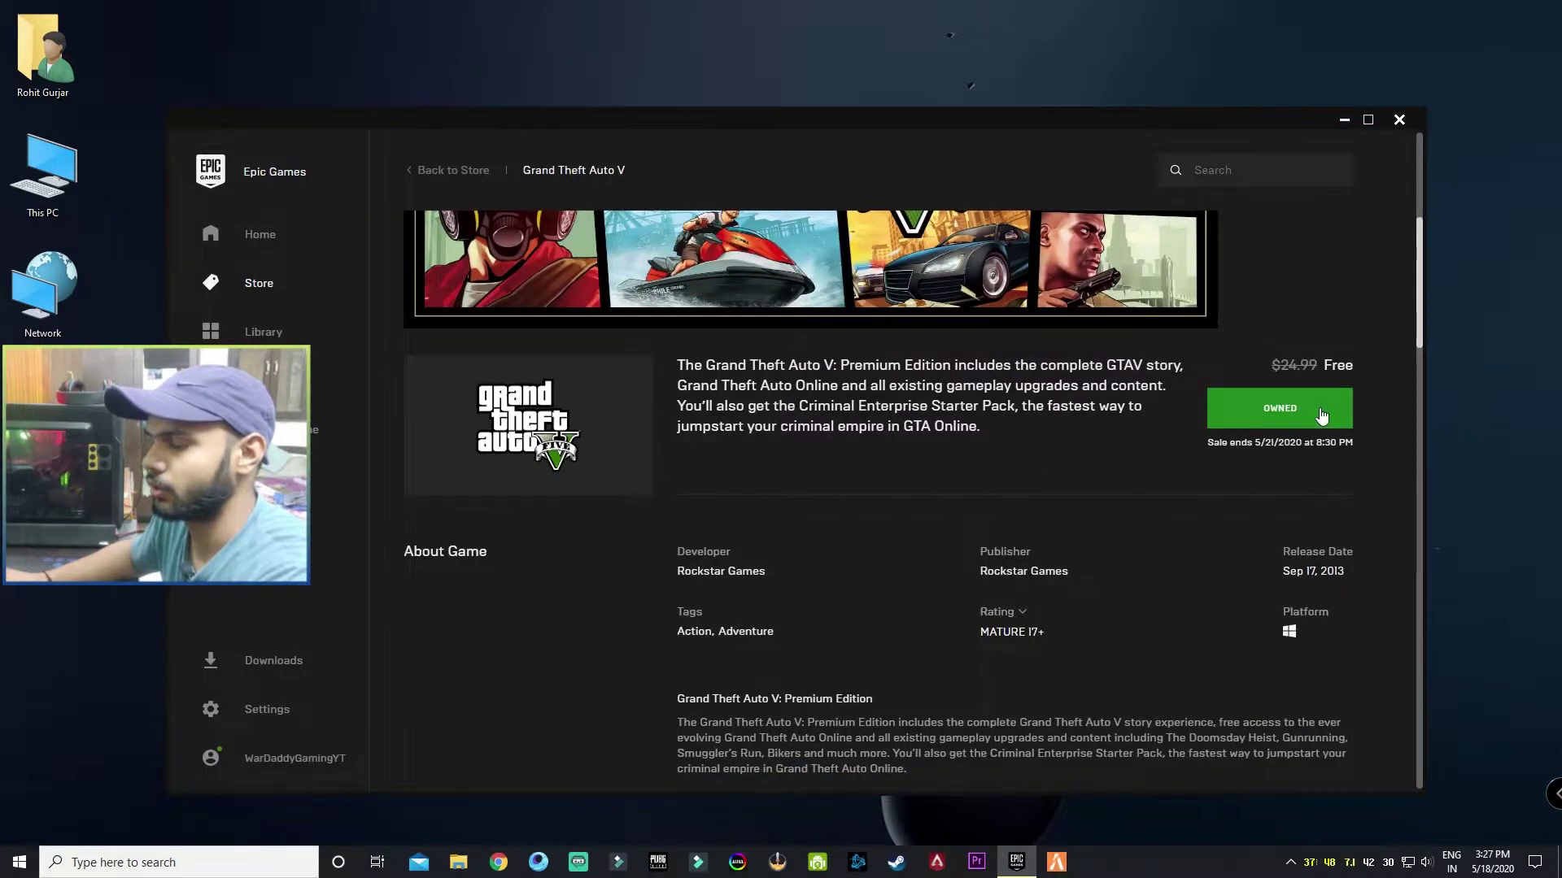
Open the owned Grand Theft Auto V and allow the Rockstar Games Installer to make changes to the device
click(1275, 432)
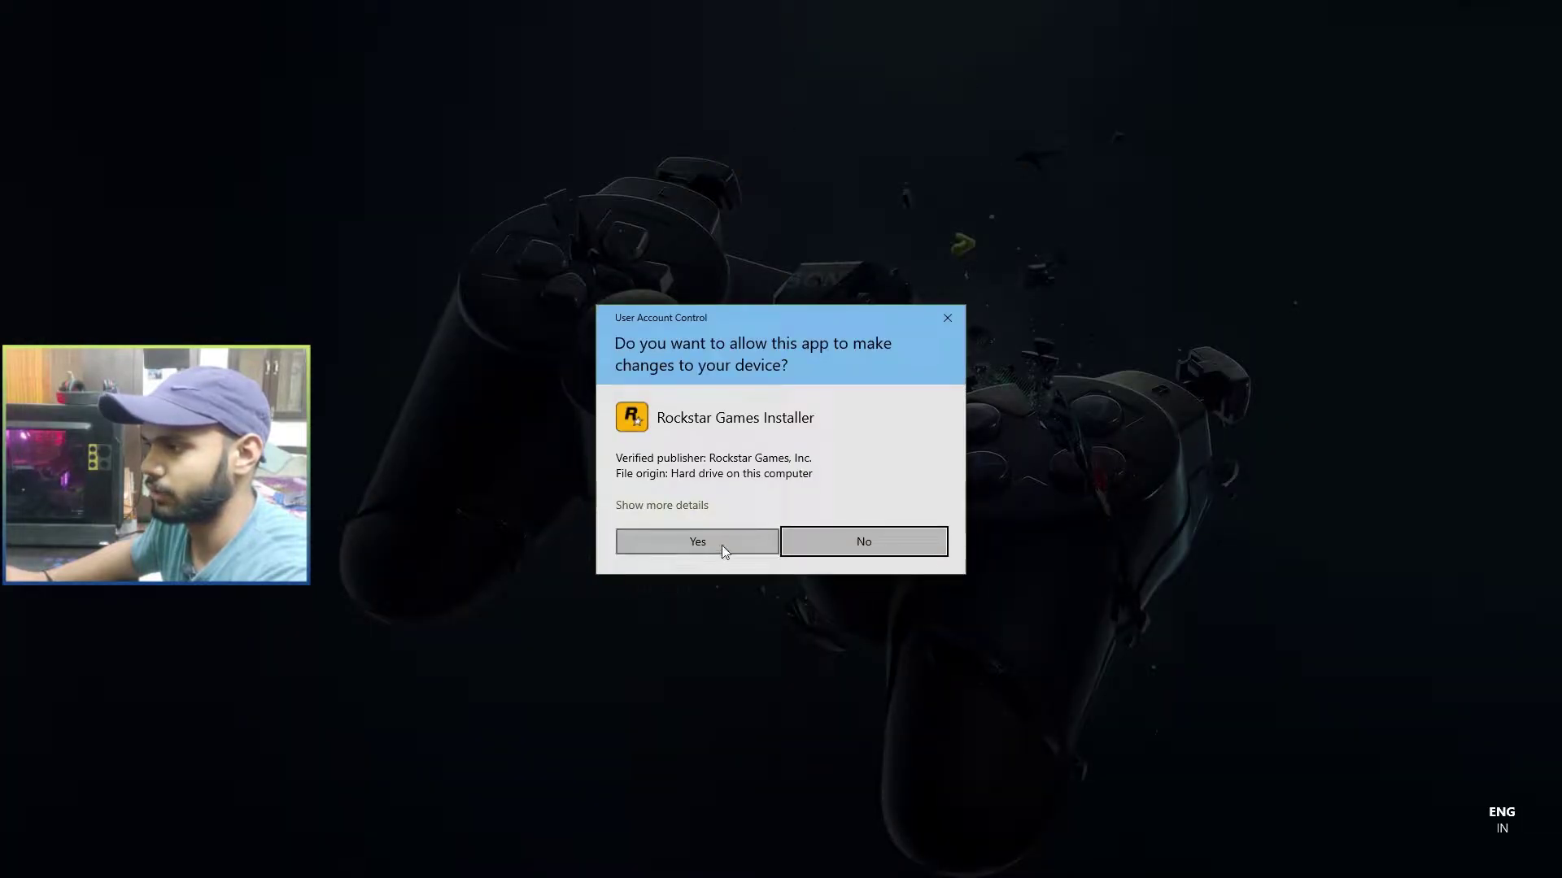
click(720, 545)
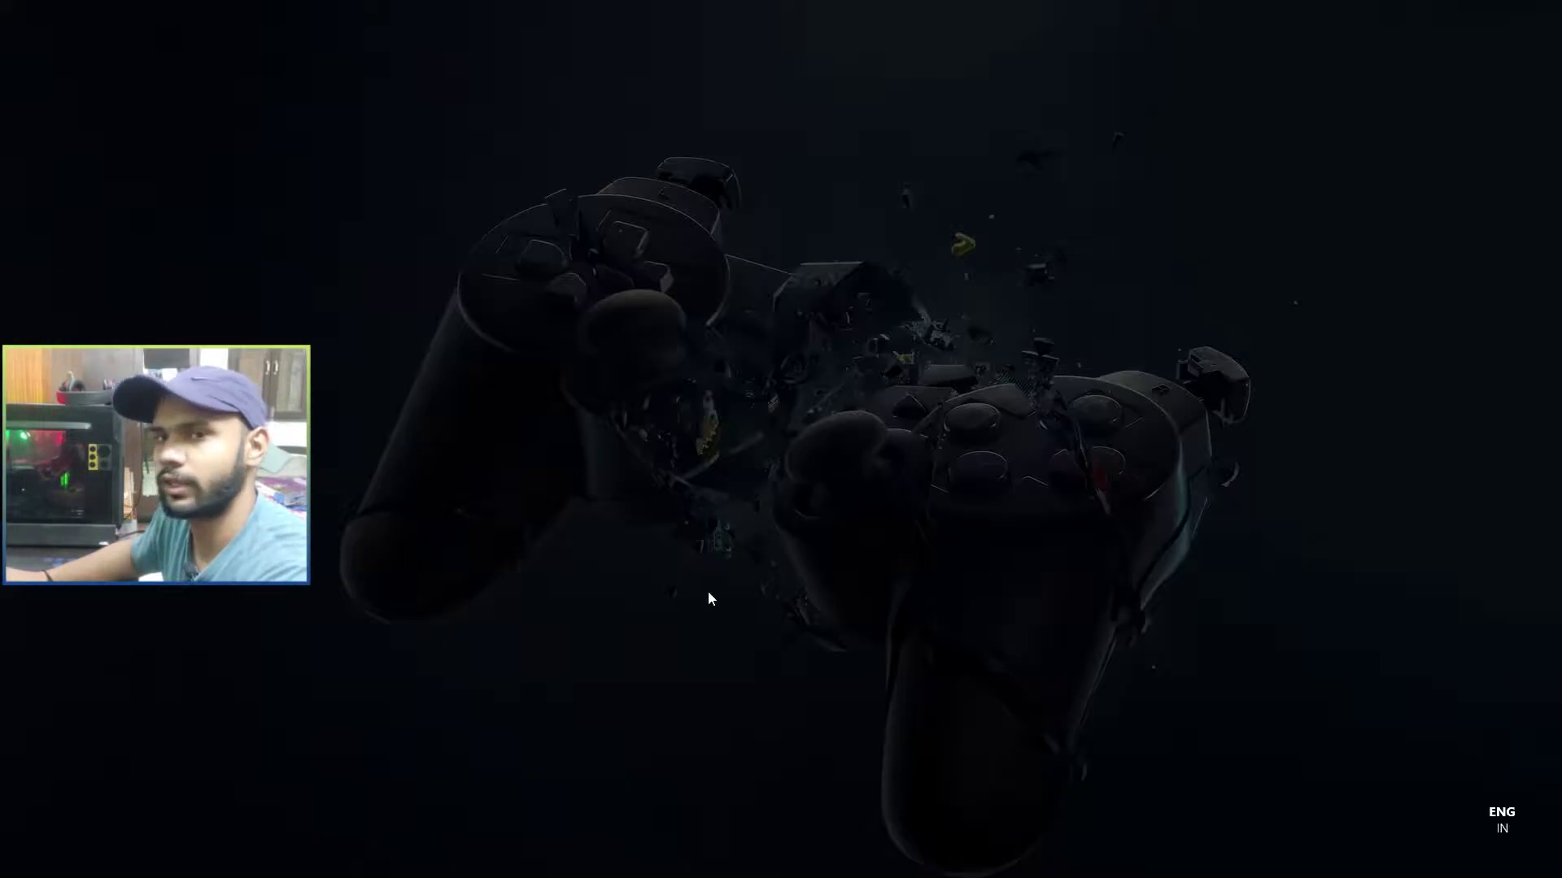
click(698, 539)
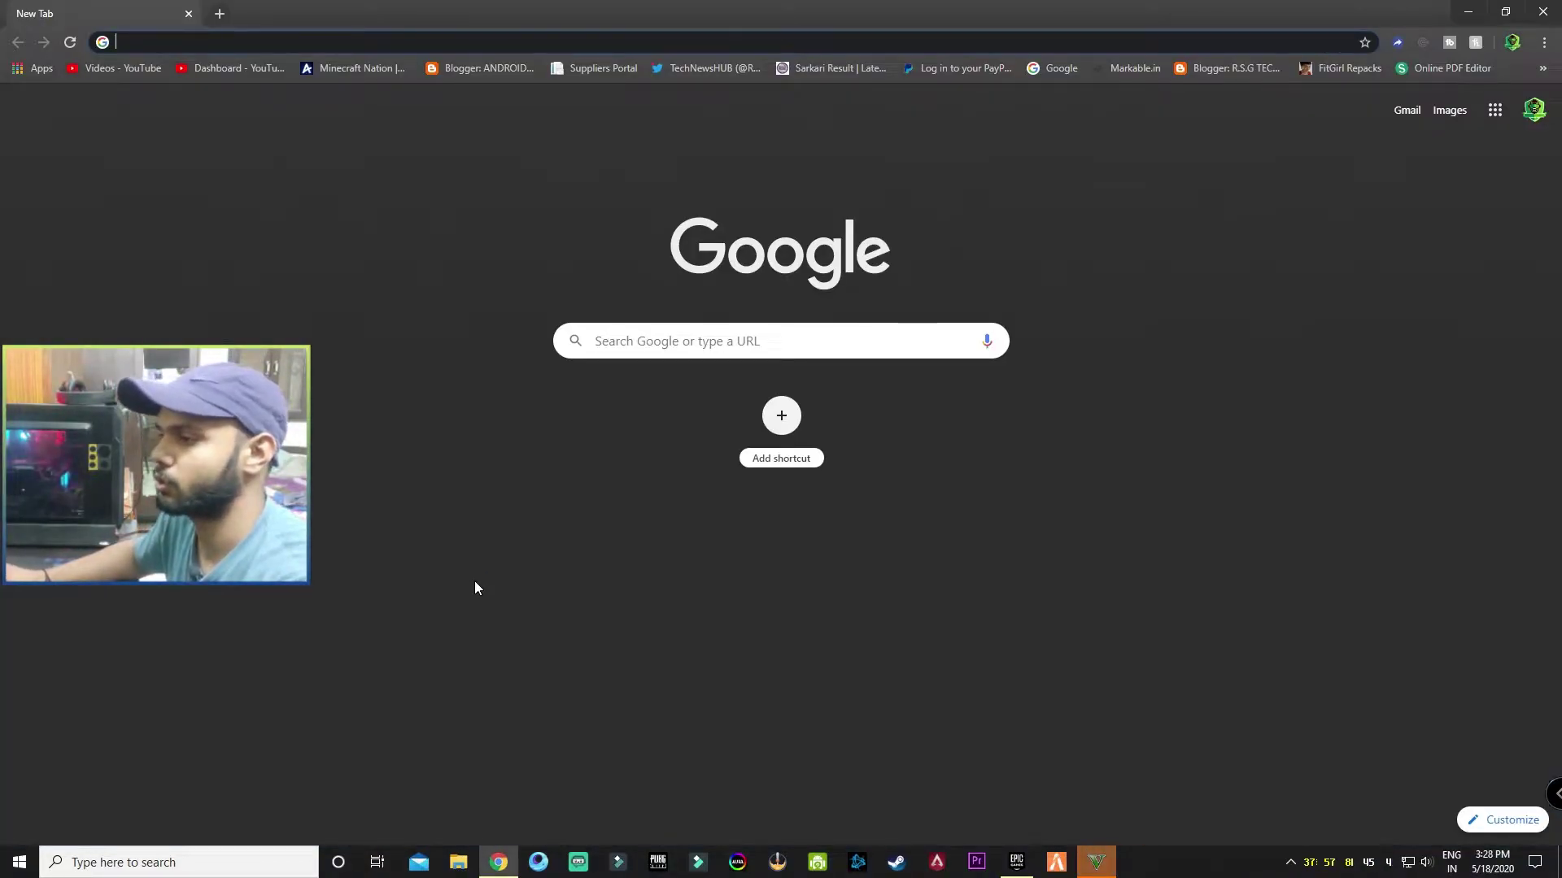
Switch to the running Grand Theft Auto V game and quit it from its main menu
click(1096, 860)
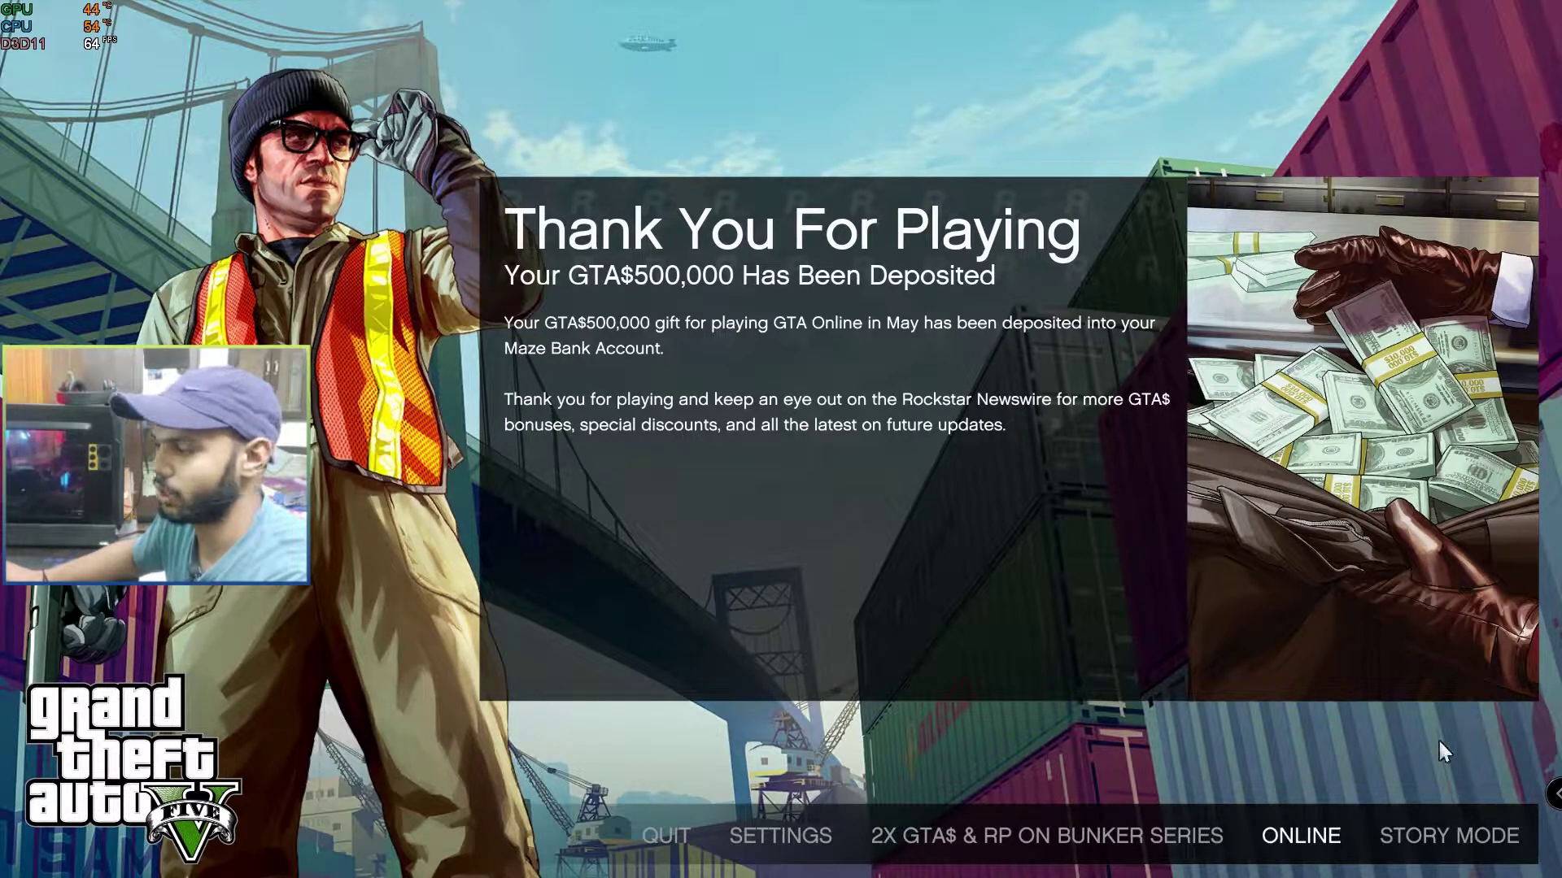
click(667, 838)
click(1476, 849)
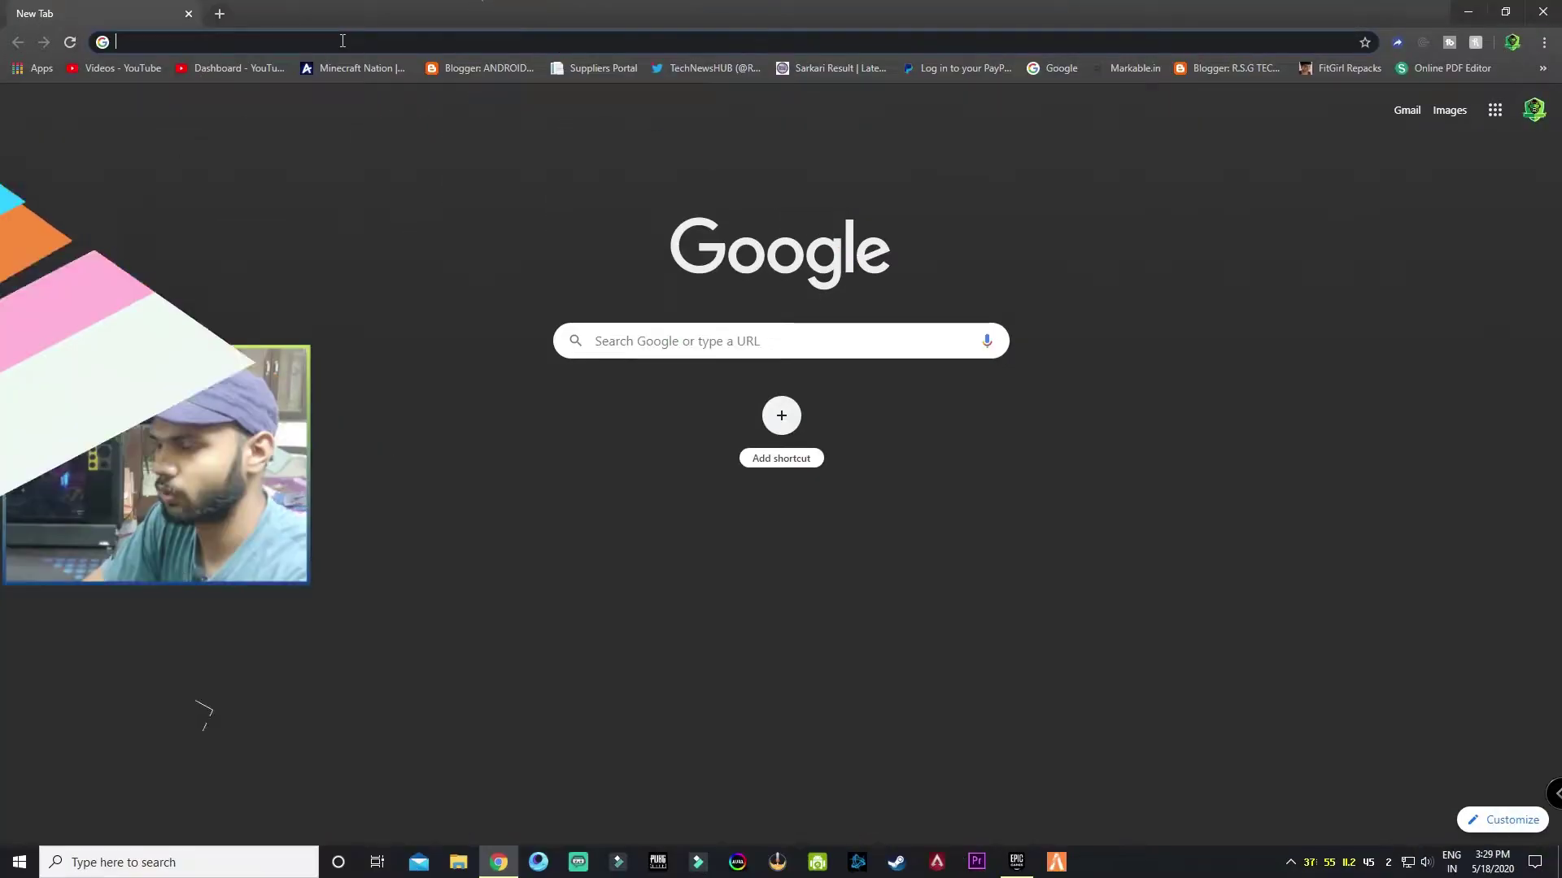
Search Google in Chrome for "donload fivem"
click(343, 41)
text(do)
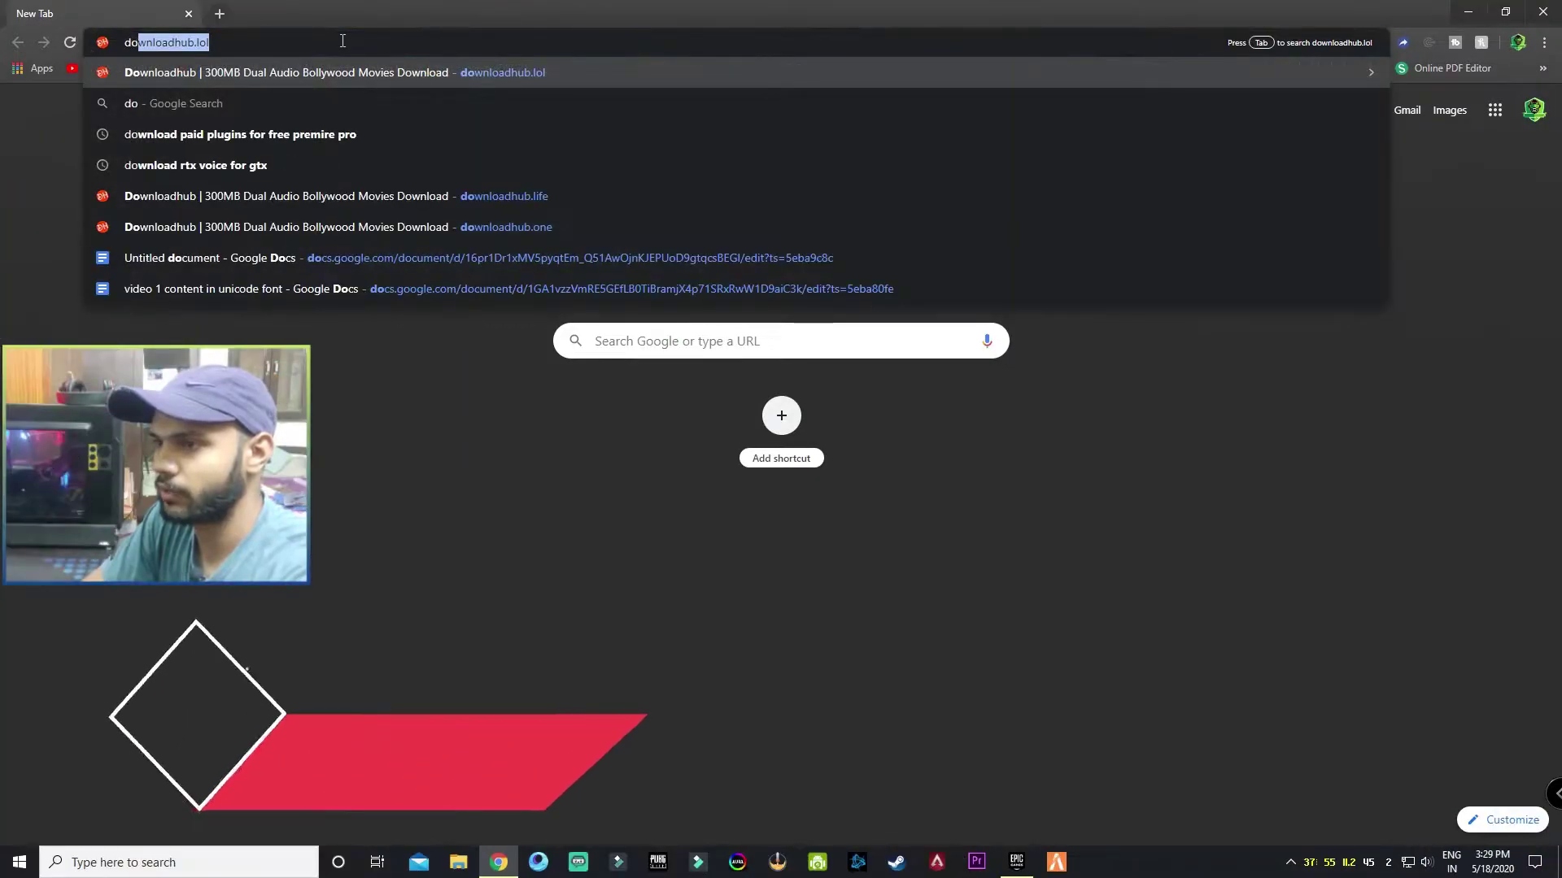
text(nloa)
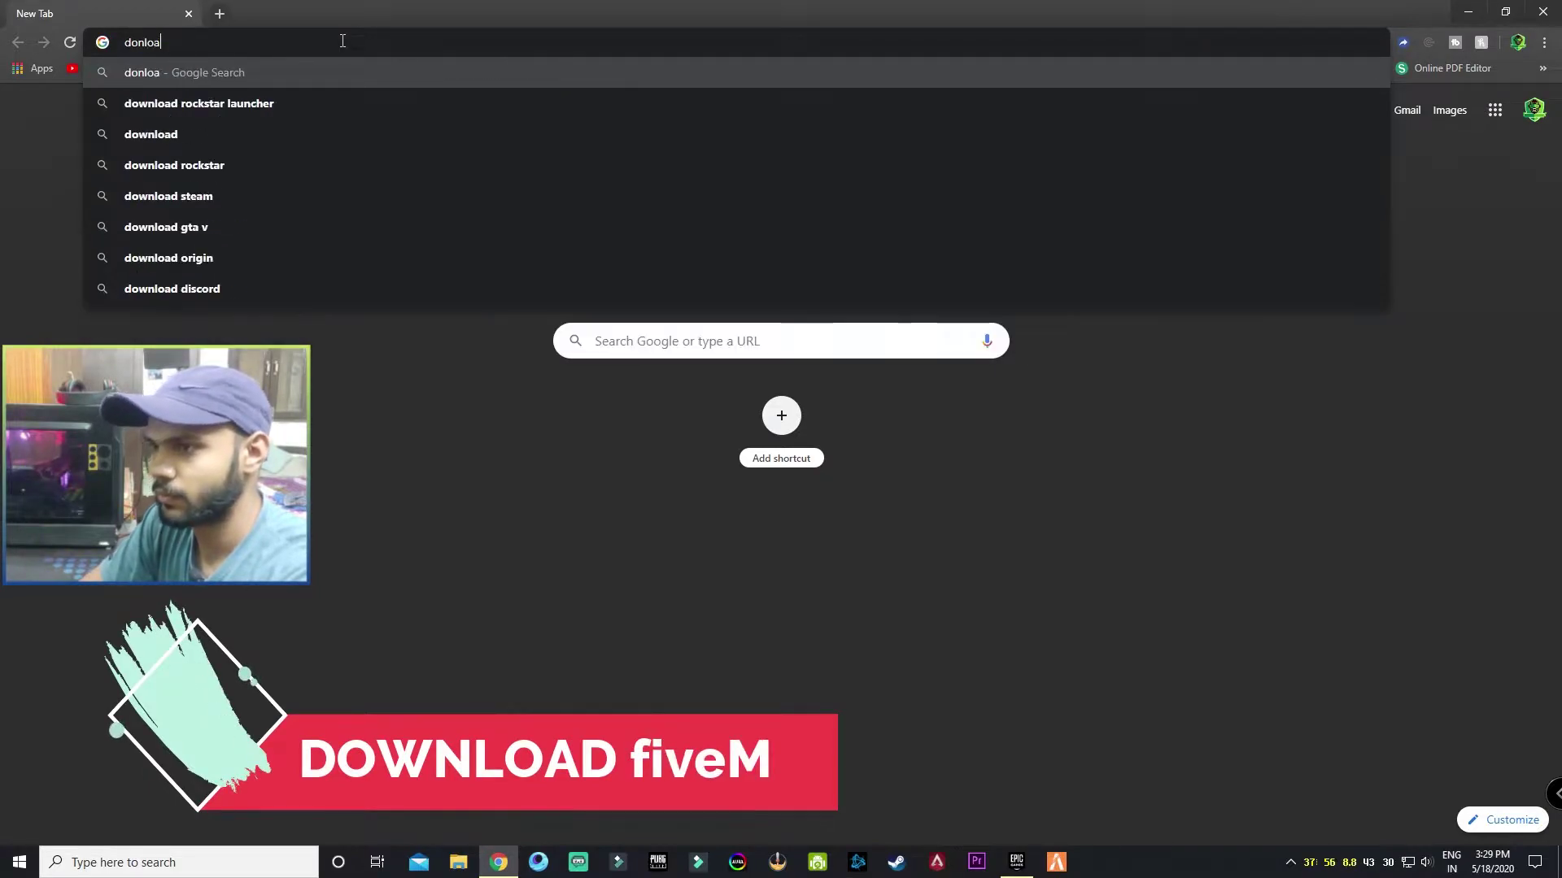
text(d fiv)
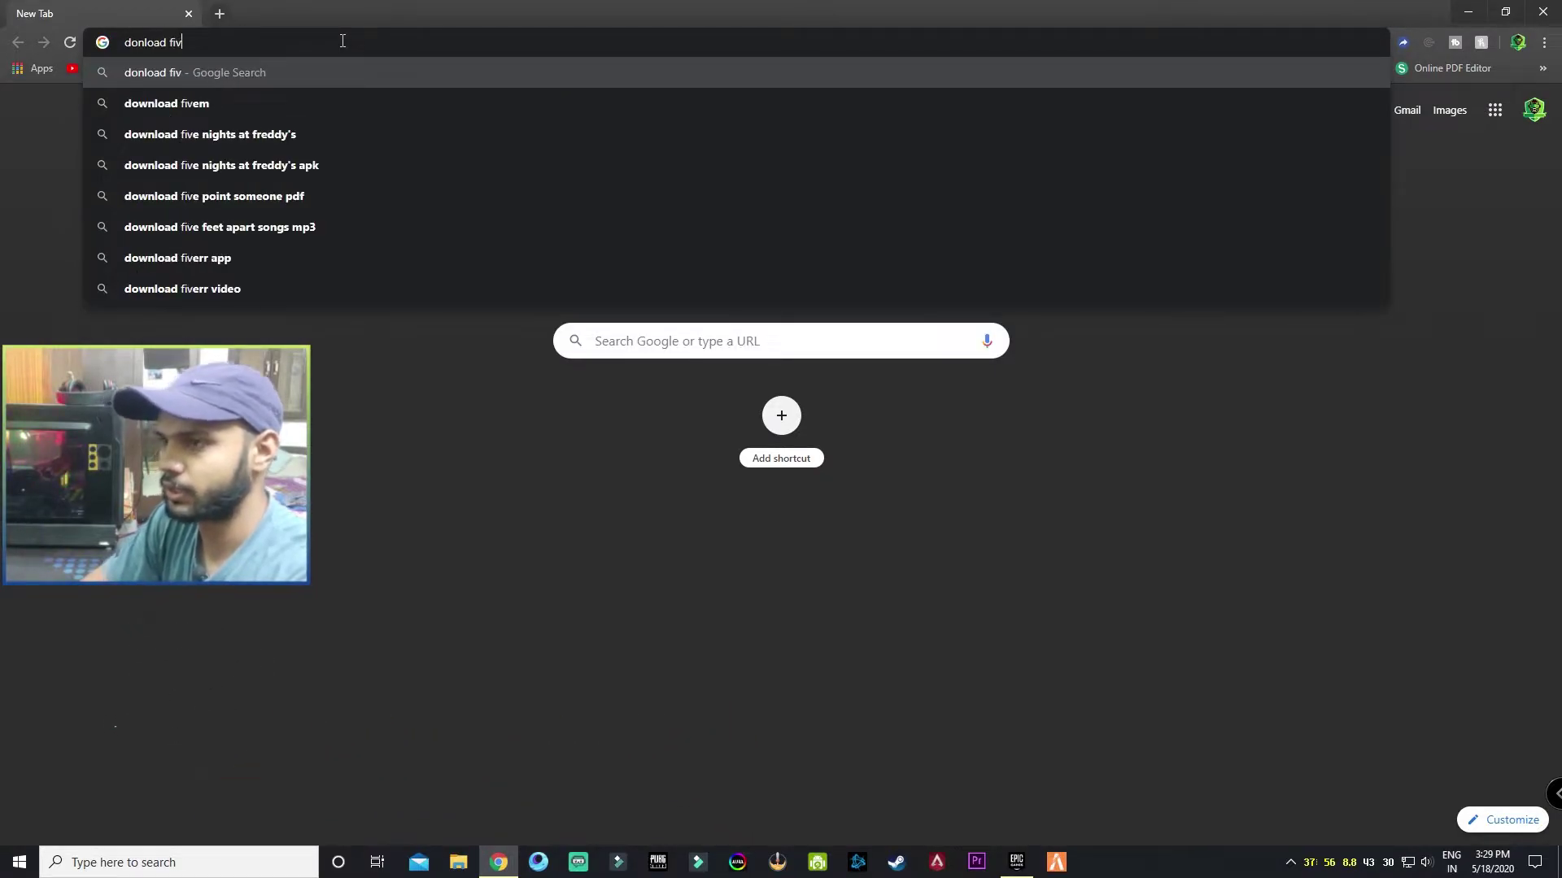
text(em)
key(Return)
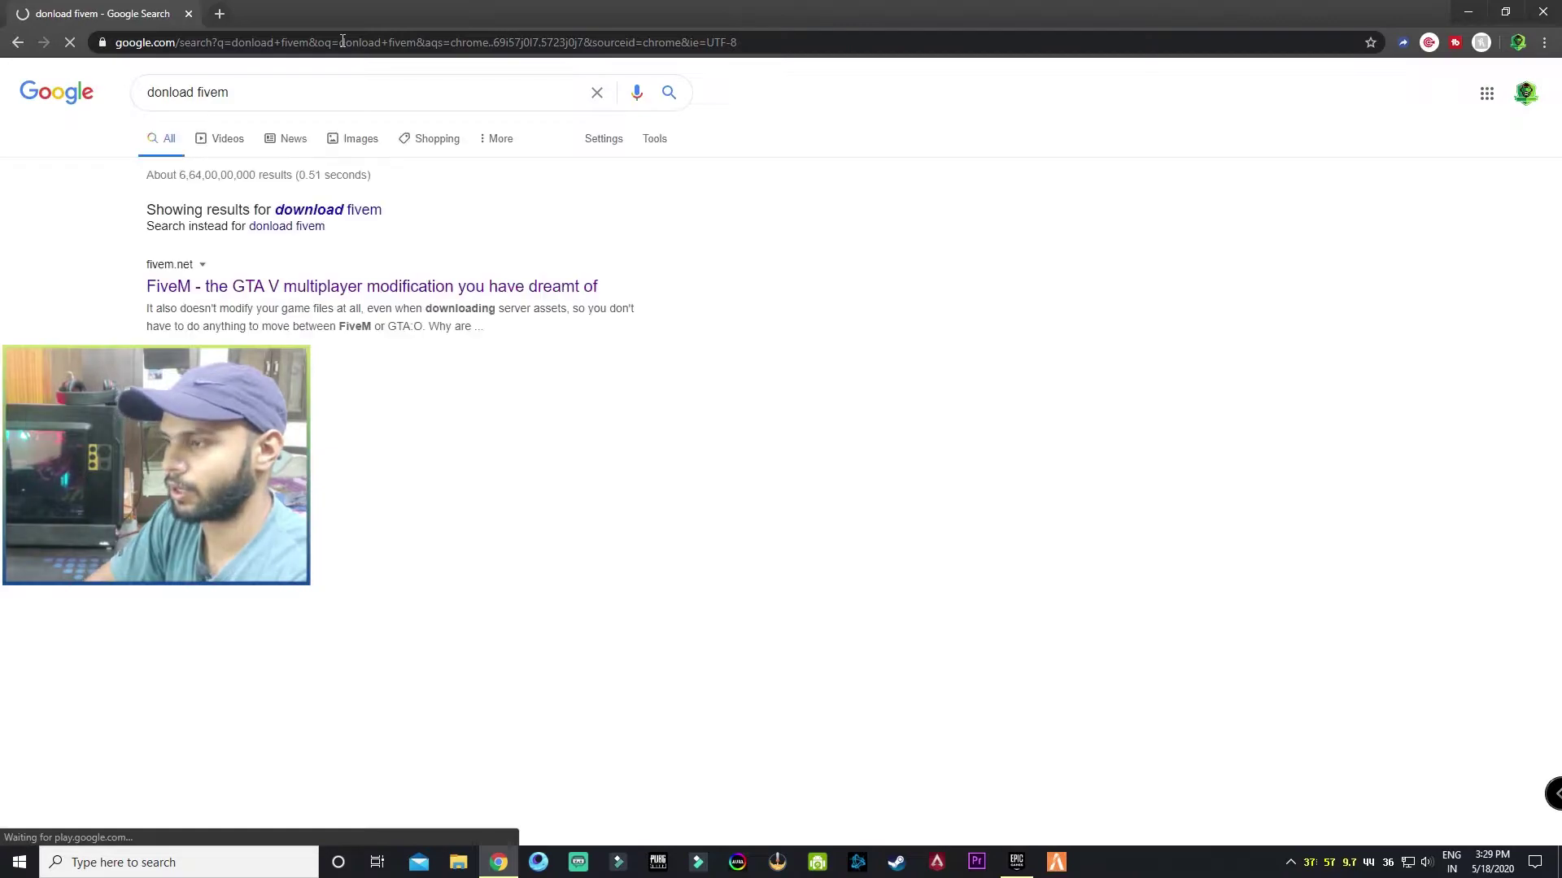
Open the FiveM website, request the client download, agree to the Terms of Service, and cancel saving the FiveM application
click(545, 289)
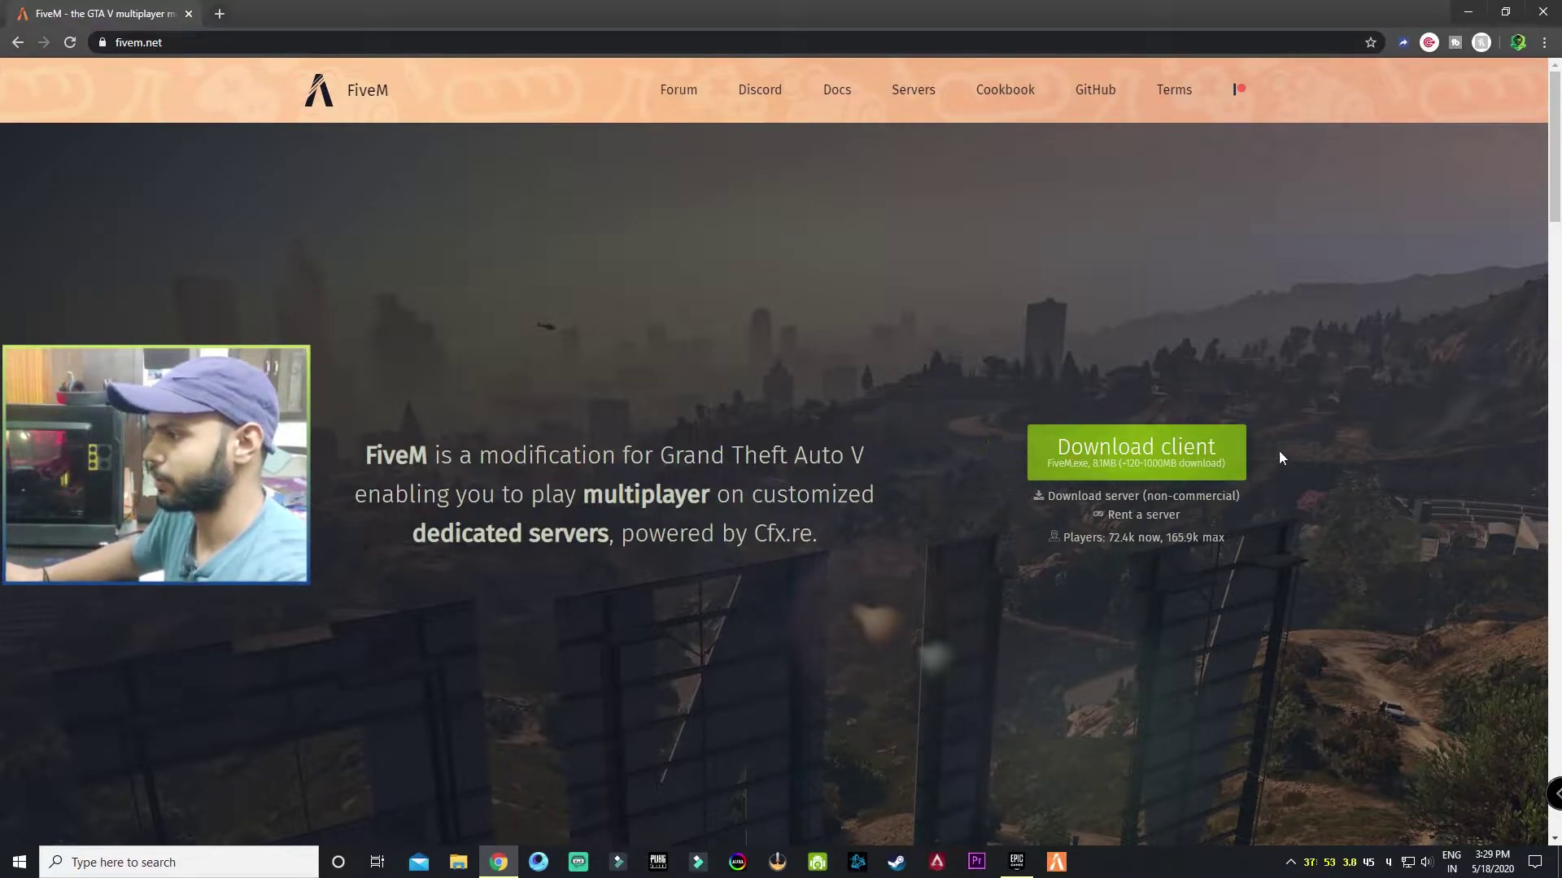
click(1071, 453)
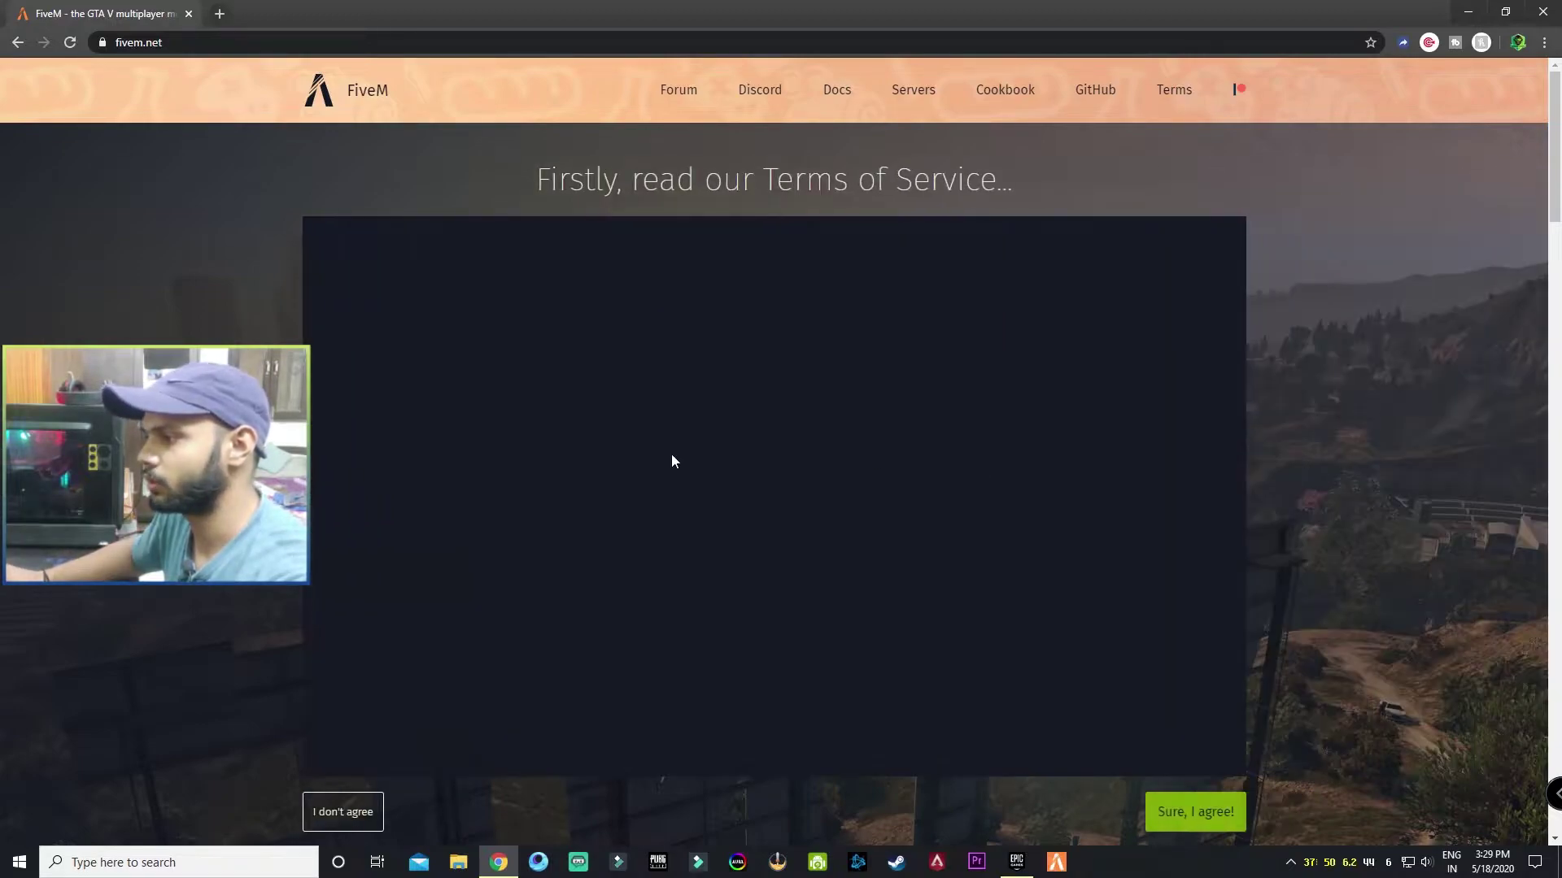
scroll(1326, 530, down, 5)
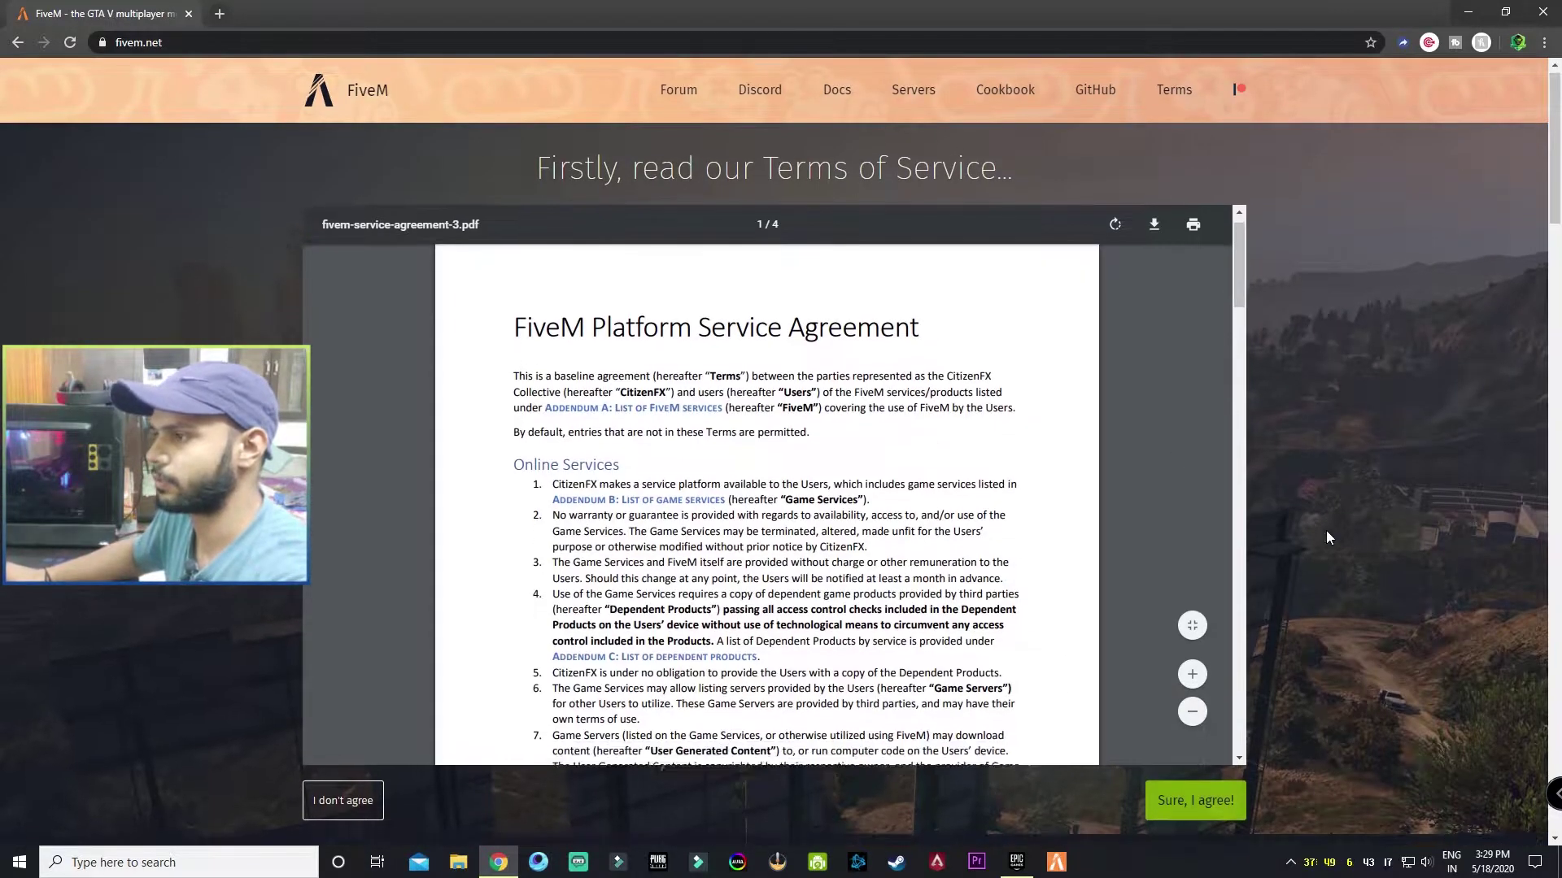
click(1209, 488)
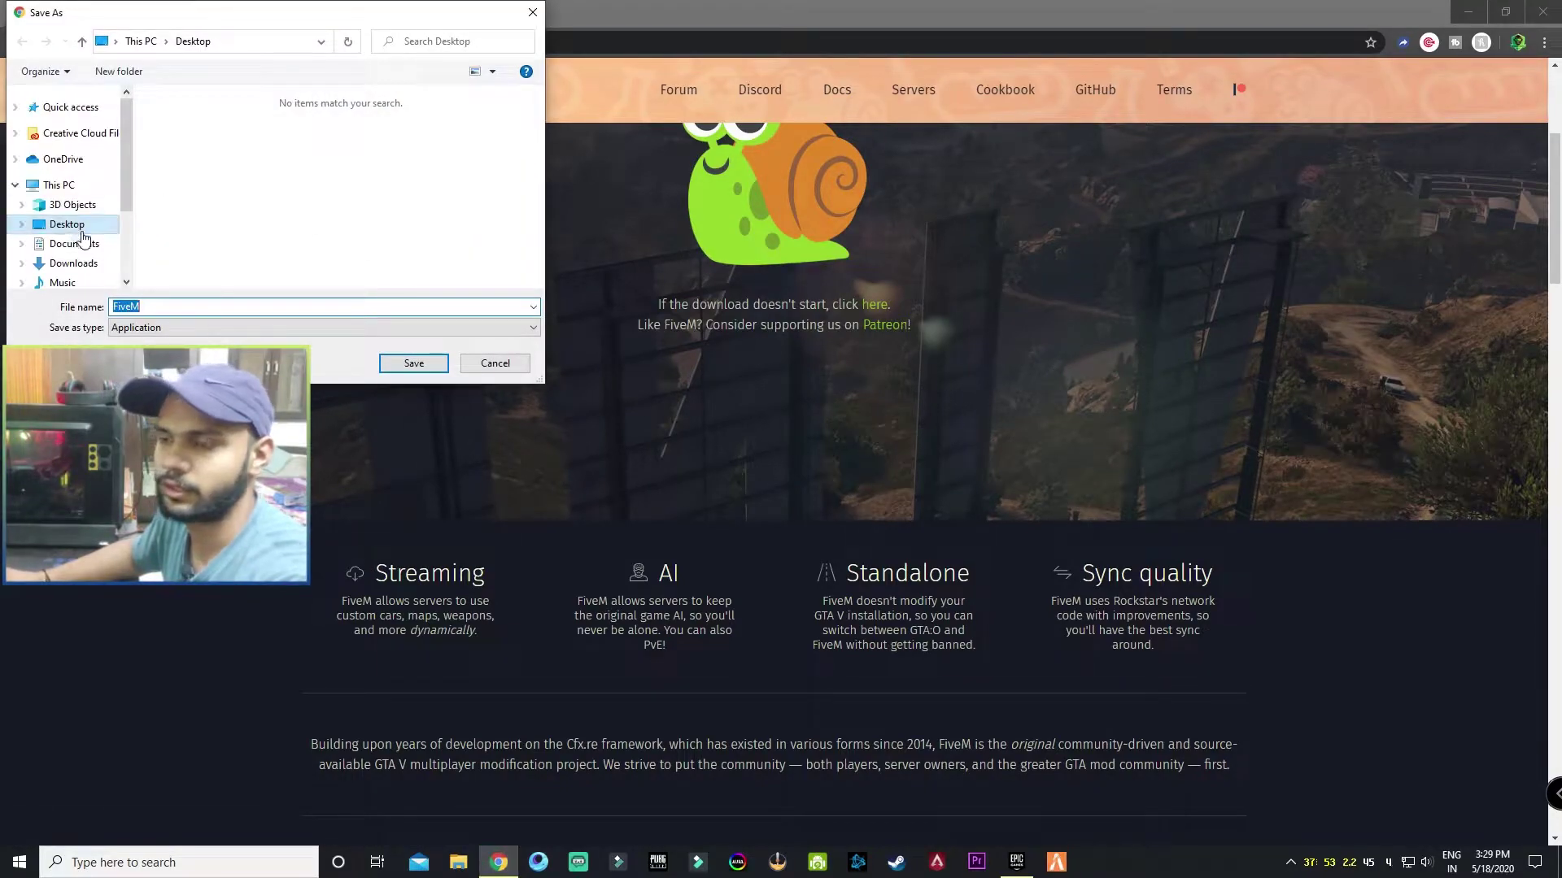
click(498, 364)
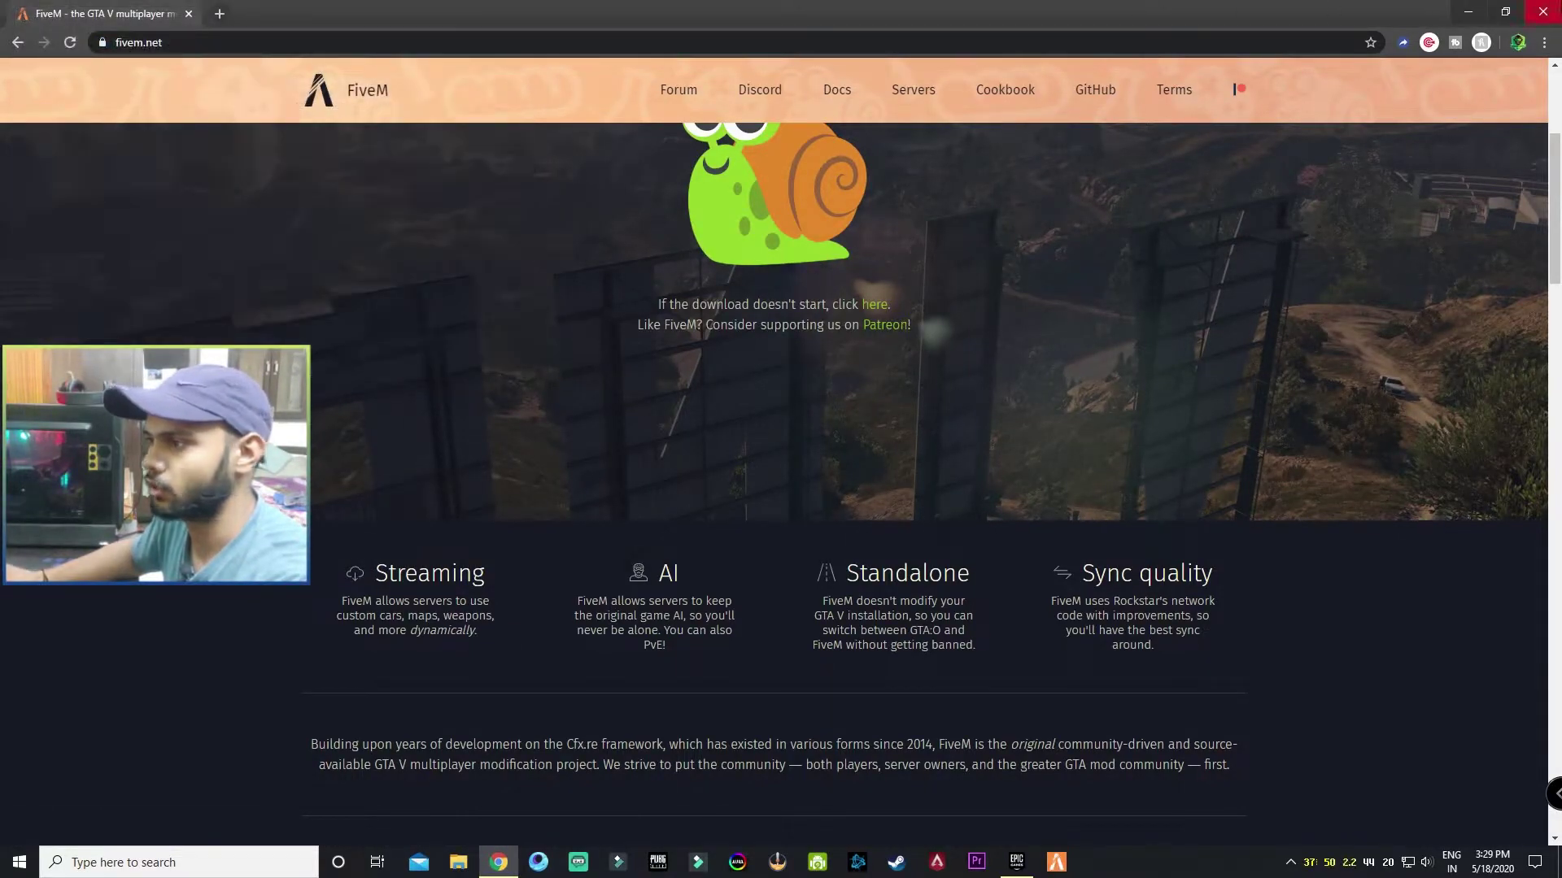
Show the desktop and launch the installed FiveM client
key(super+d)
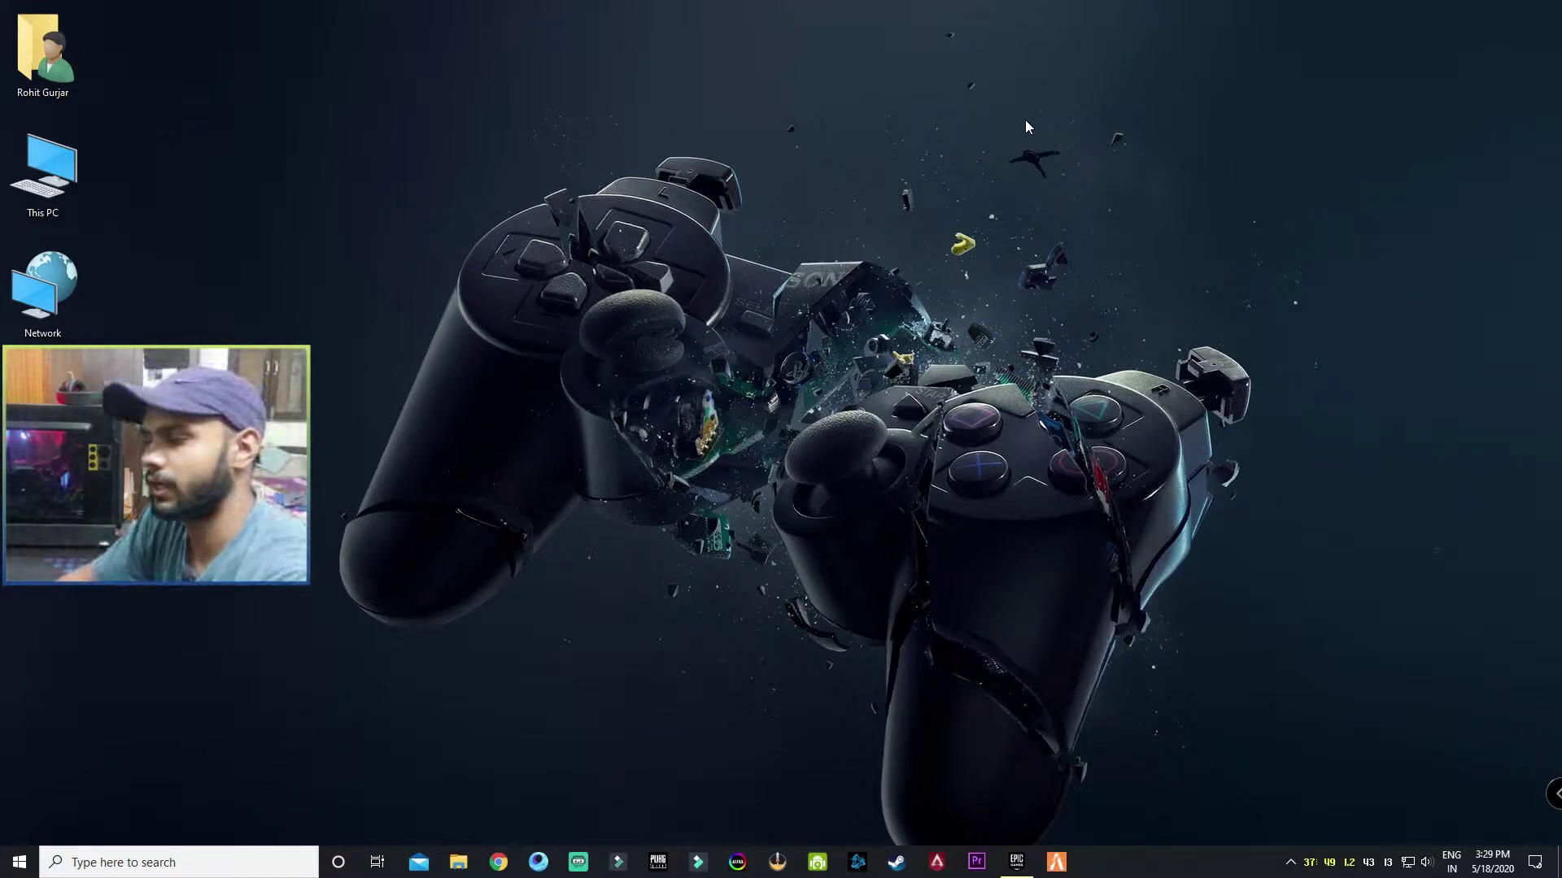
click(1055, 861)
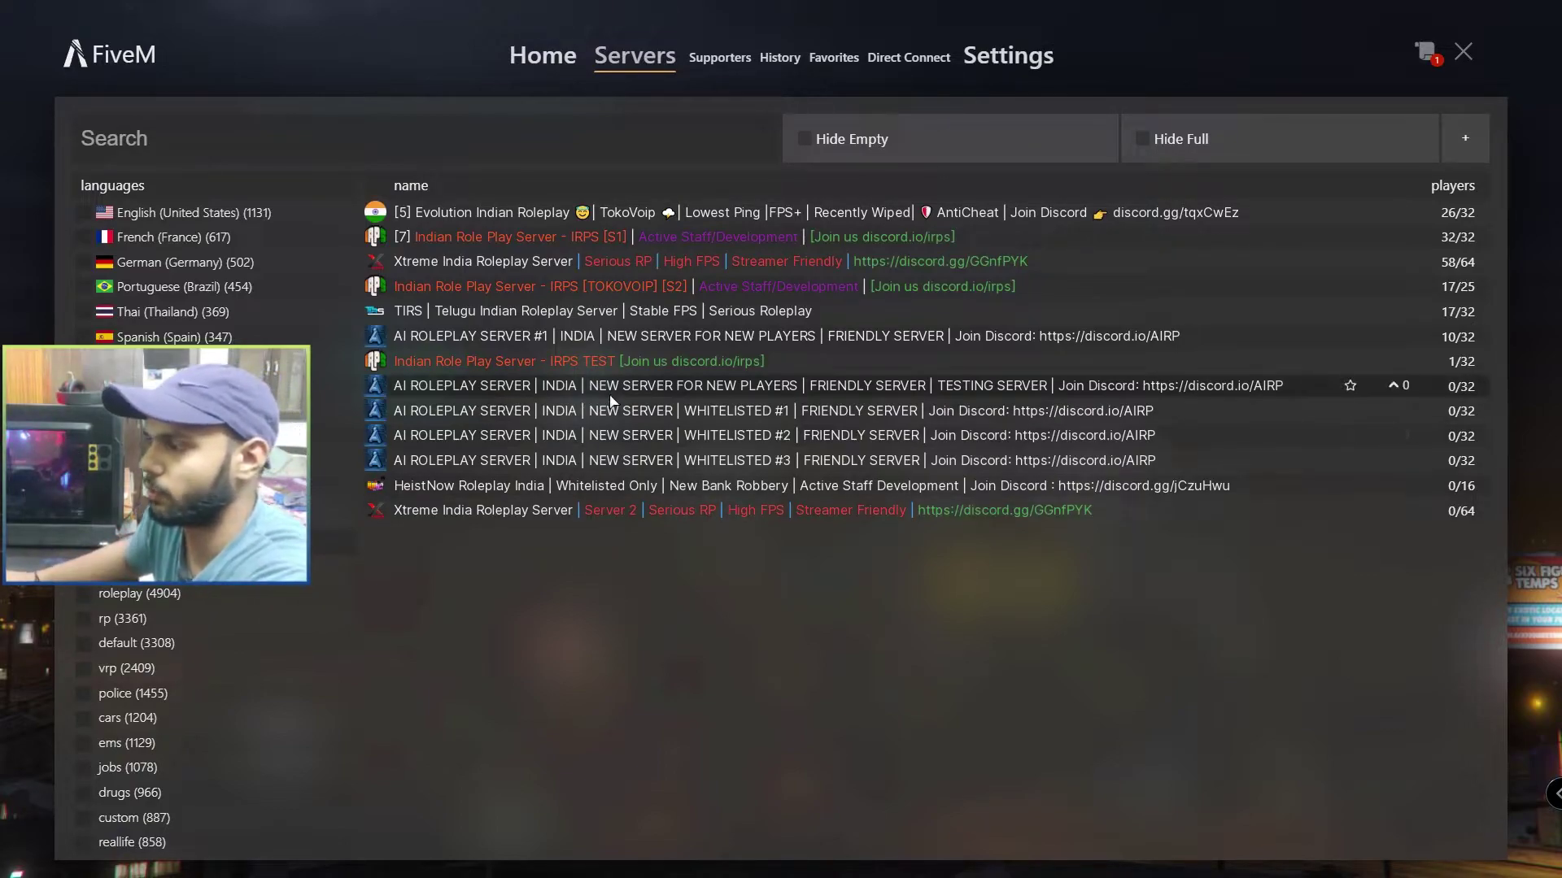
Examine the language and tag filters of the FiveM server list, looking for the English (India) entry
scroll(195, 269, down, 3)
scroll(175, 628, down, 3)
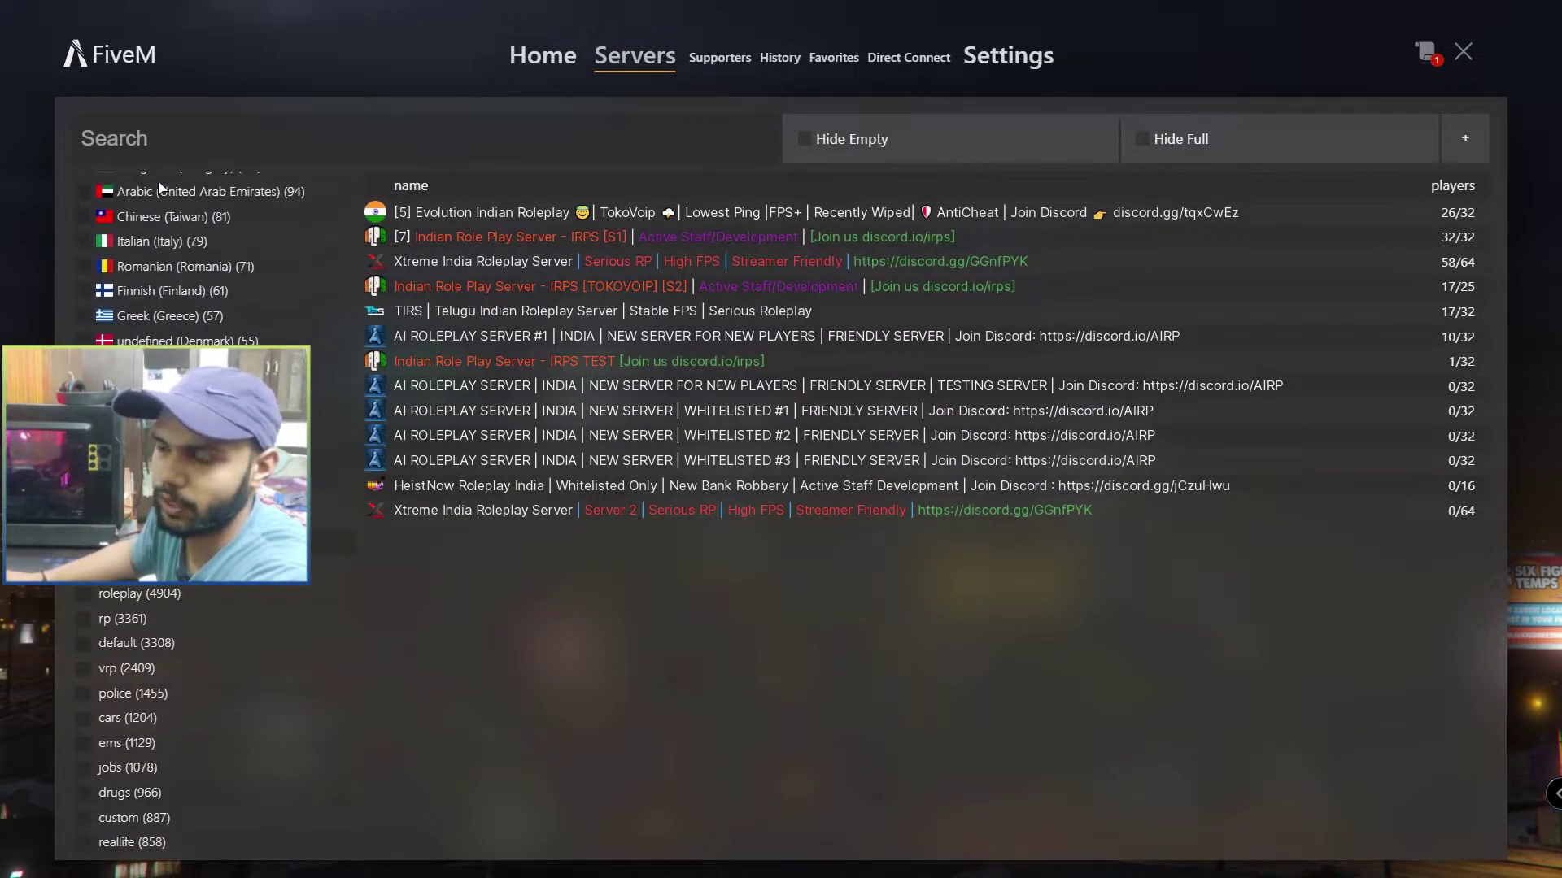
scroll(175, 628, down, 5)
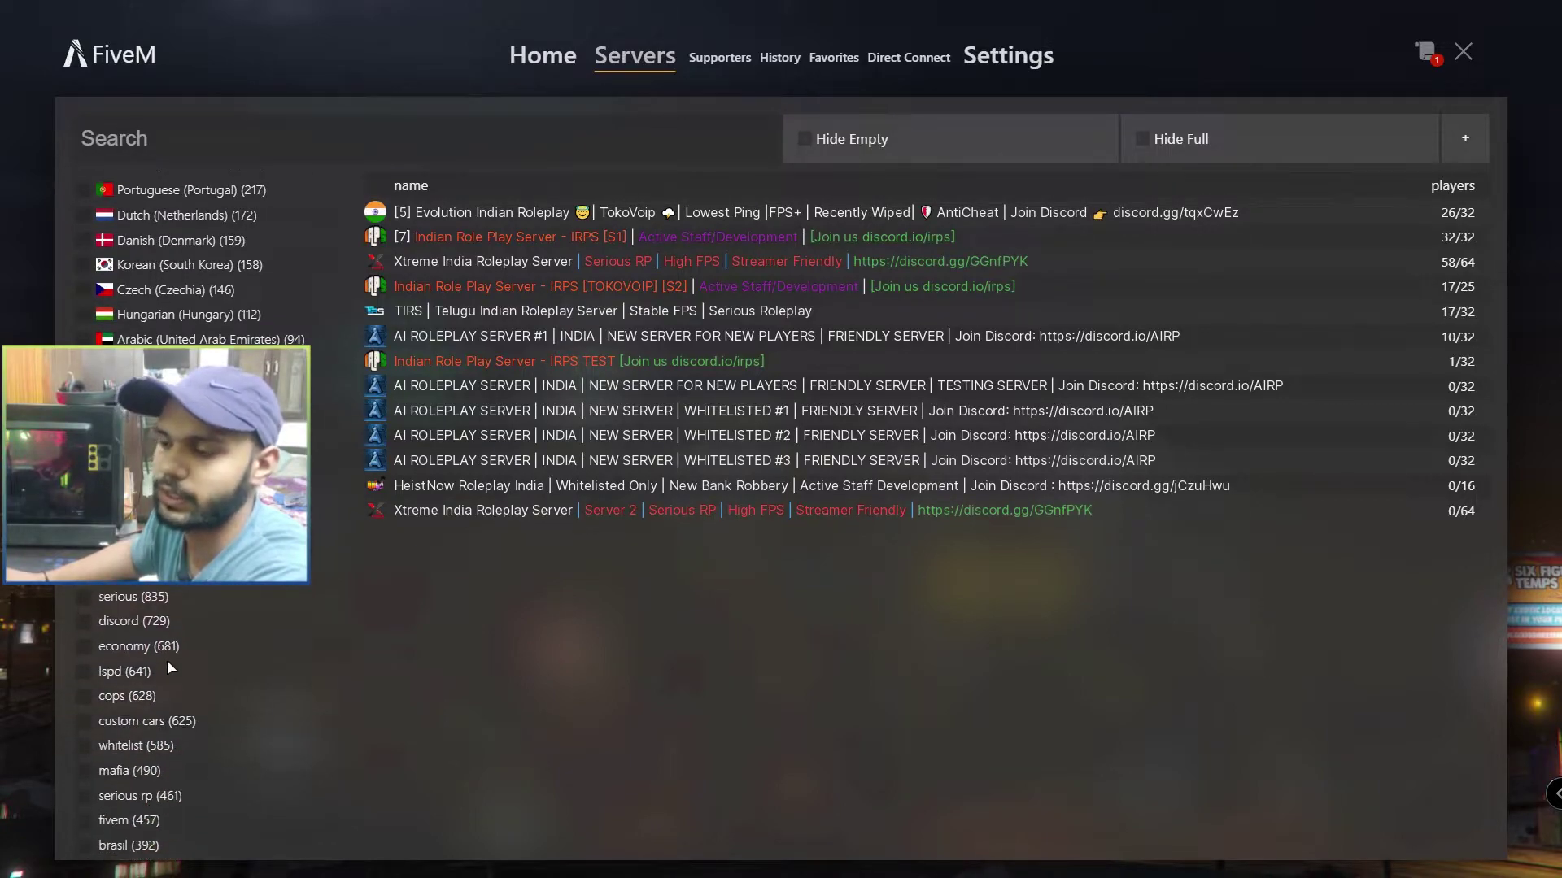
scroll(170, 687, down, 3)
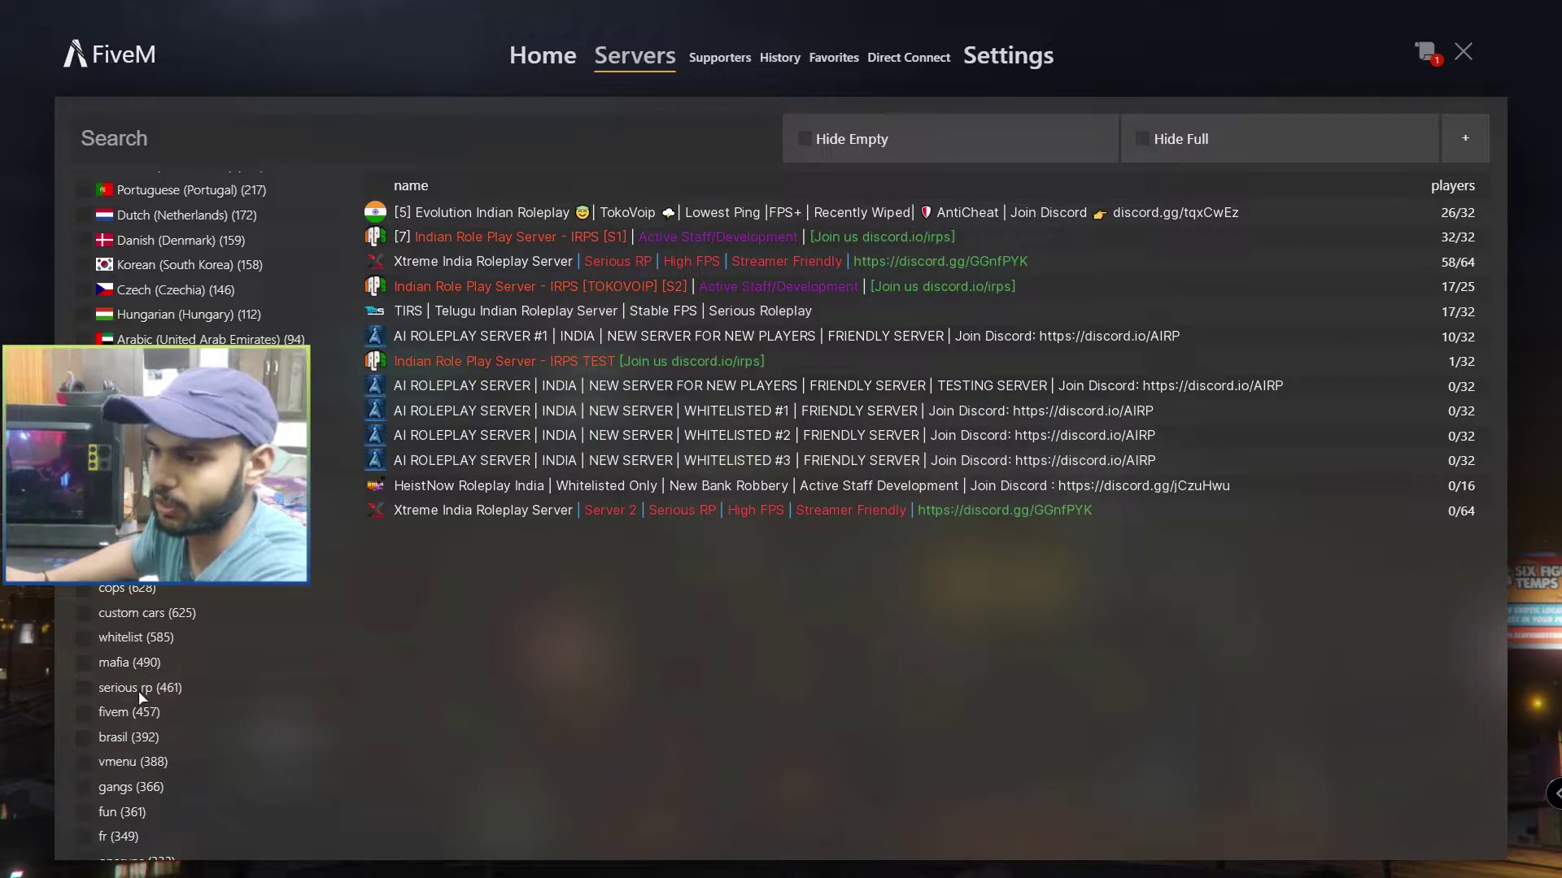
scroll(144, 732, down, 4)
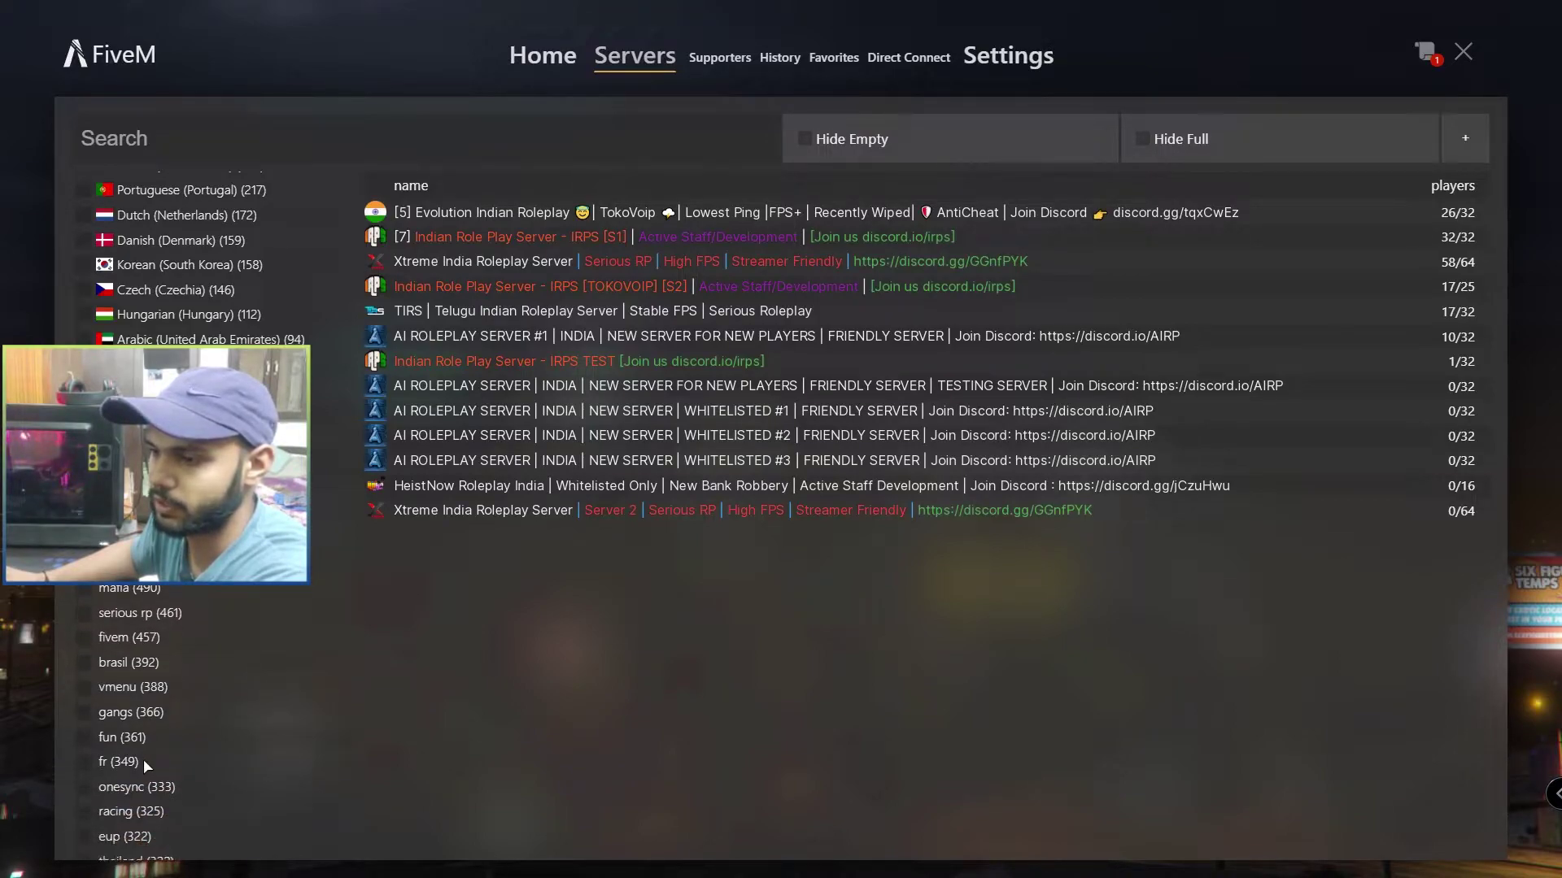
scroll(140, 754, up, 8)
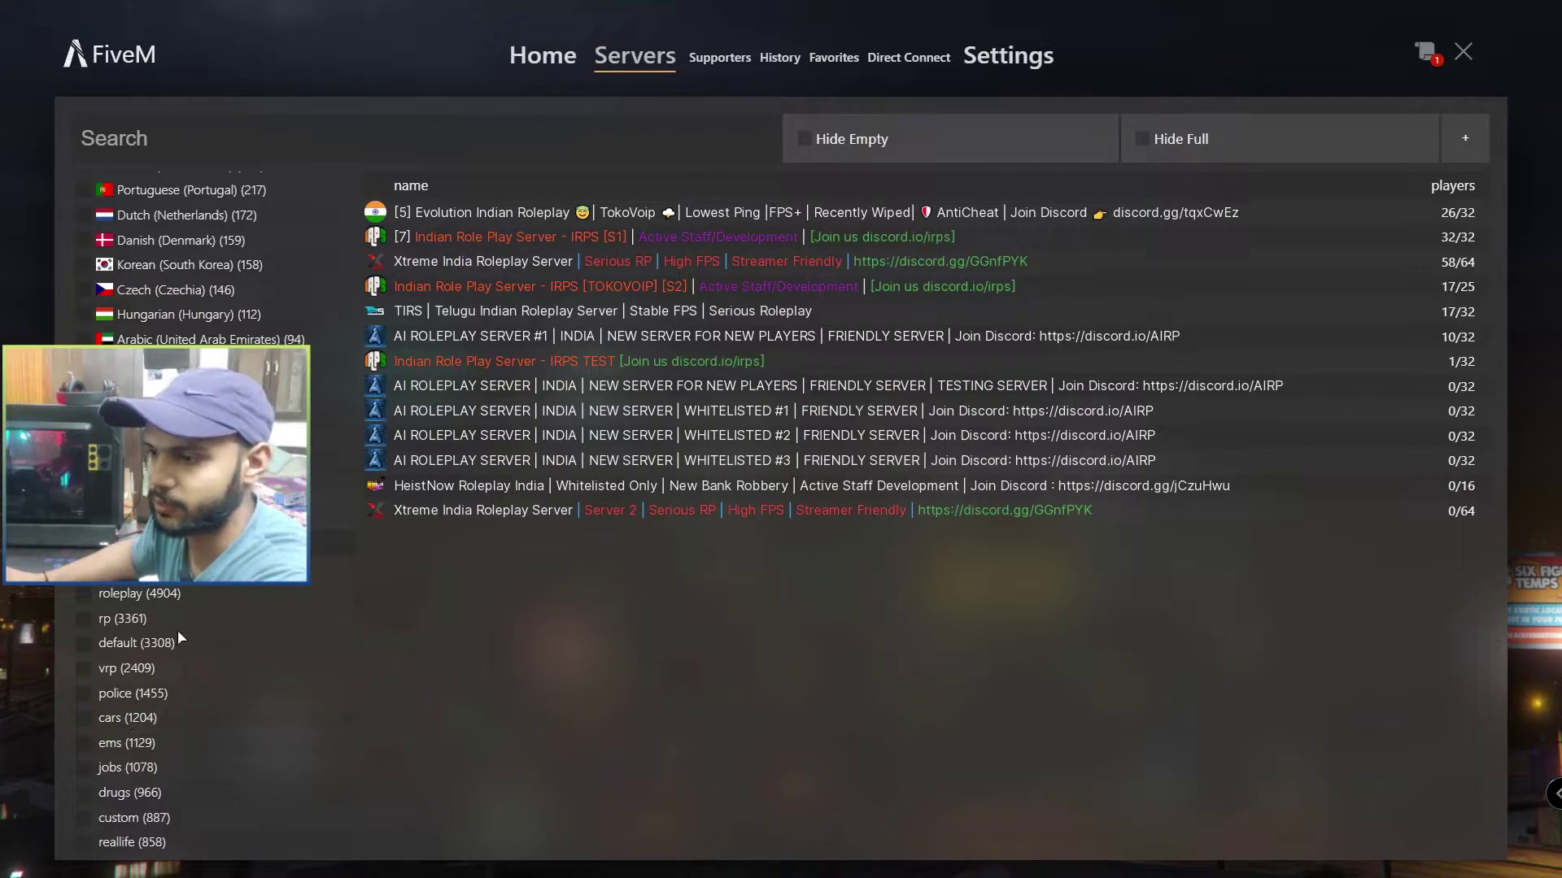
scroll(179, 488, up, 1)
scroll(169, 325, up, 4)
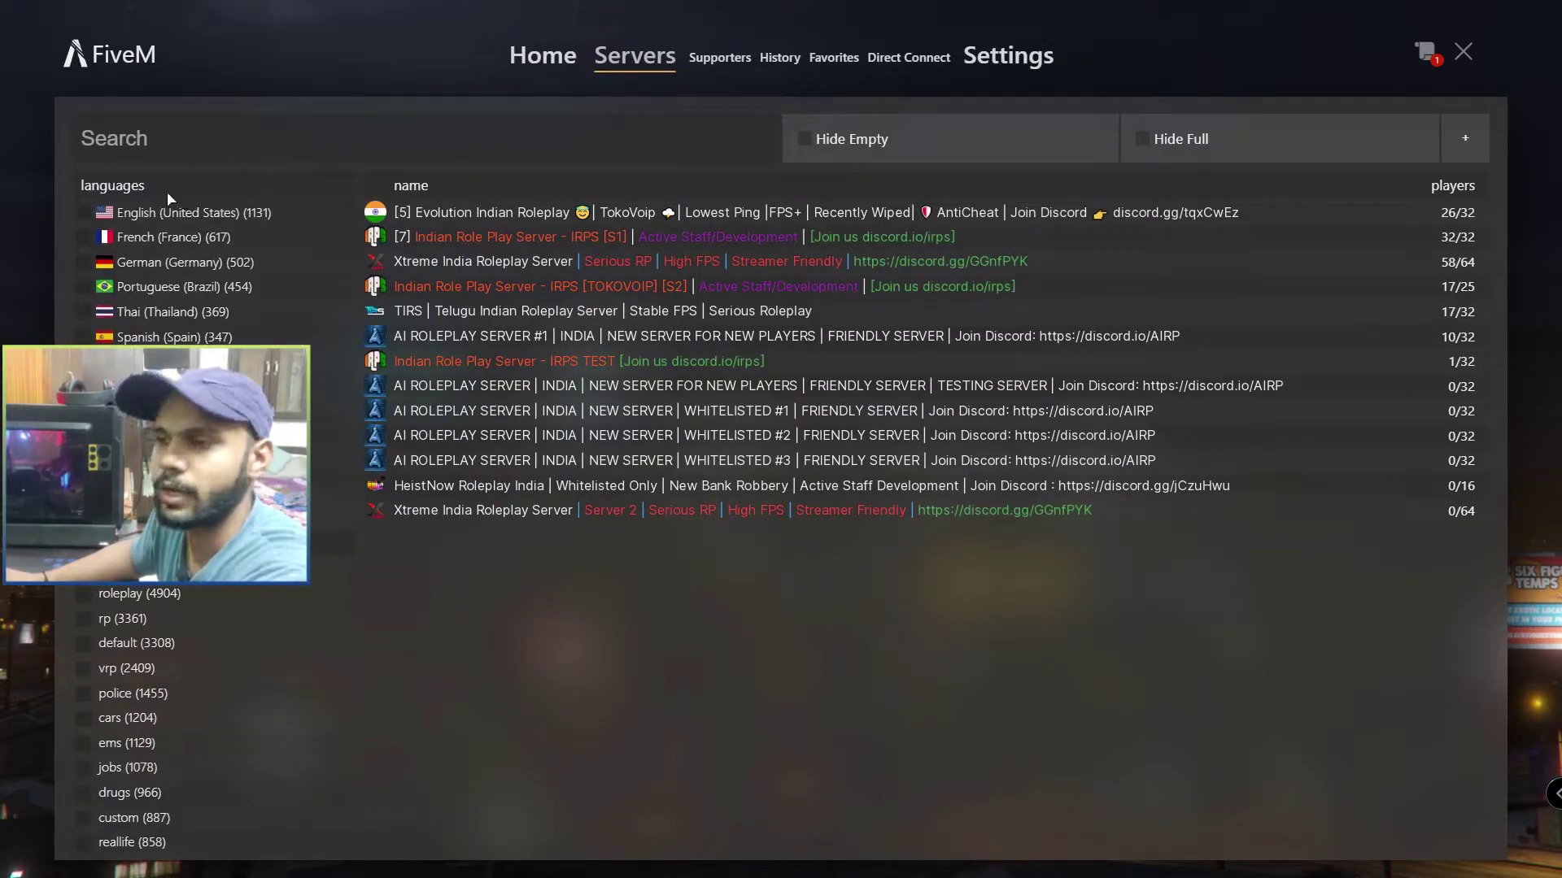
scroll(169, 326, down, 10)
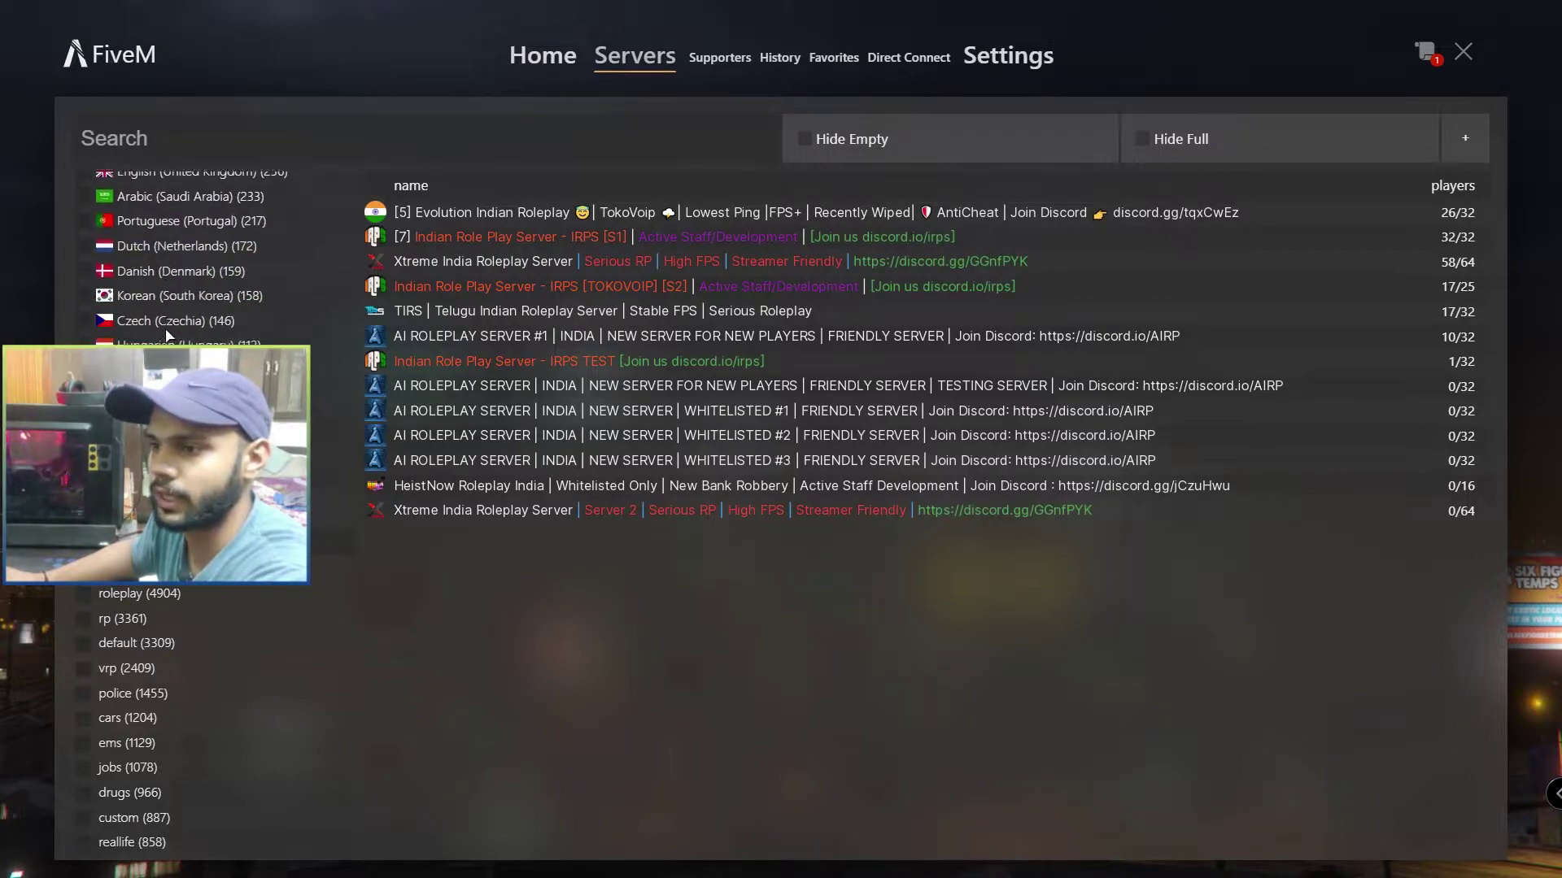
scroll(167, 336, down, 3)
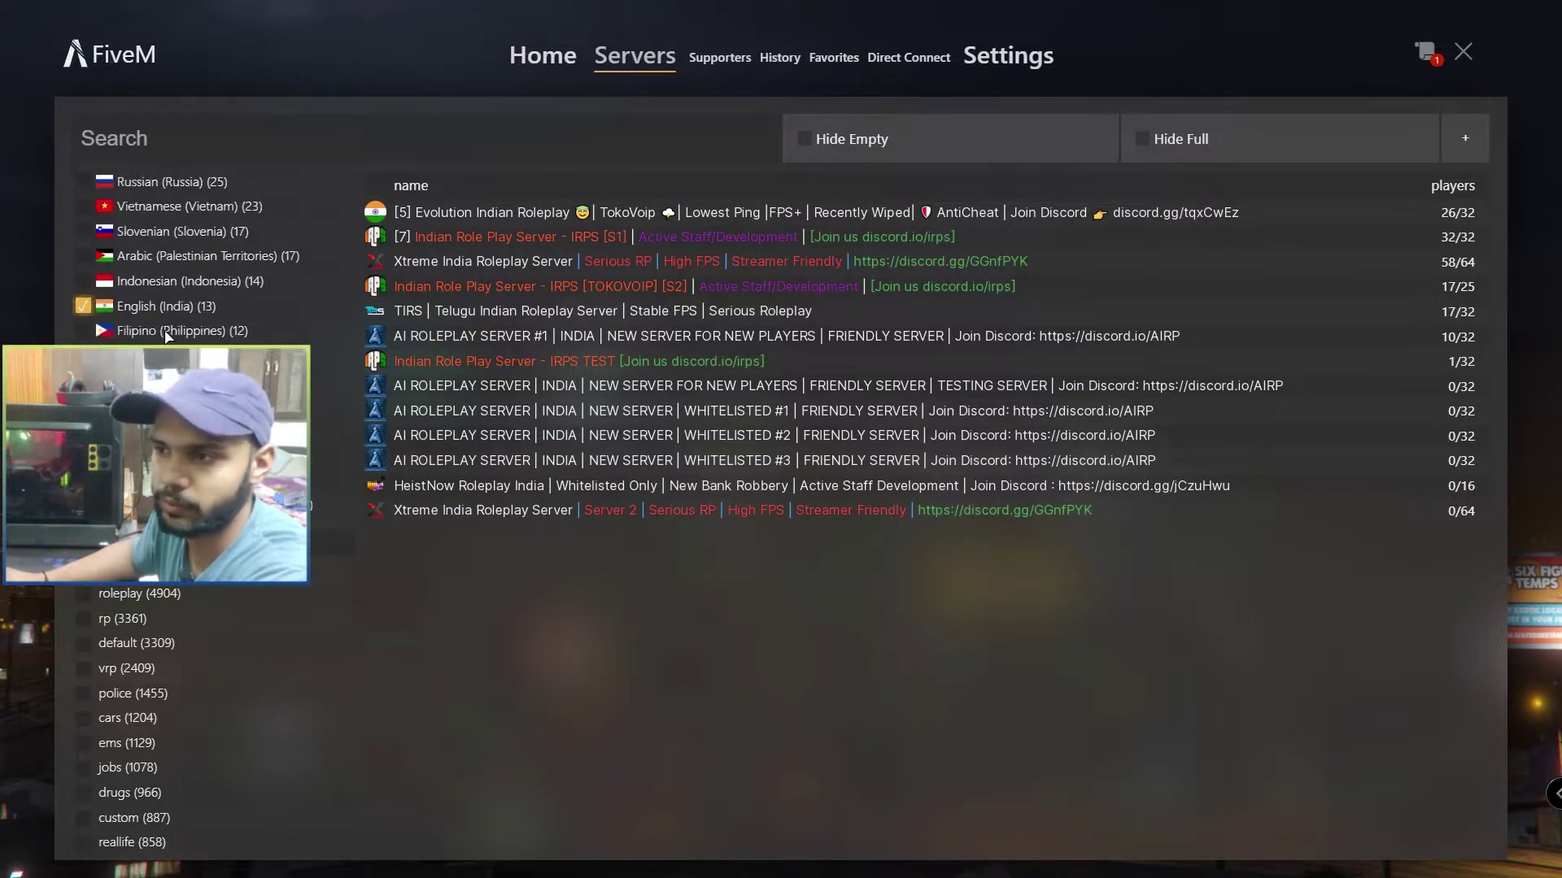